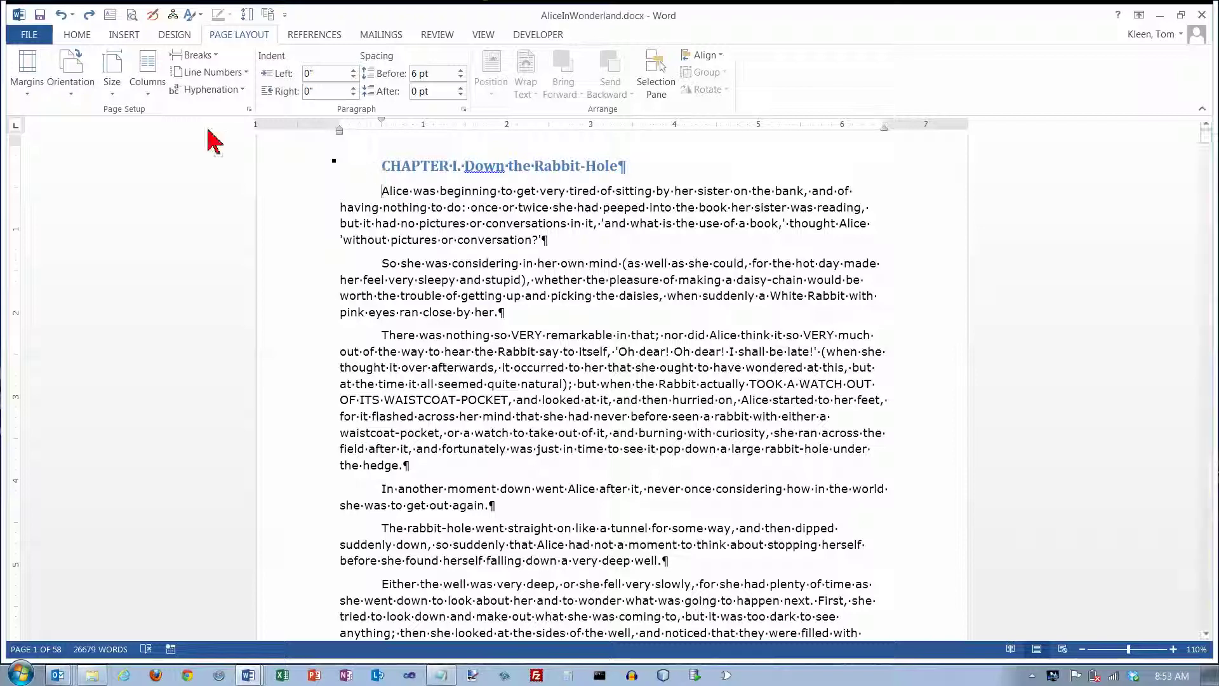
Step: Browse the full built-in Text Box design gallery, then choose Draw Text Box
click(124, 36)
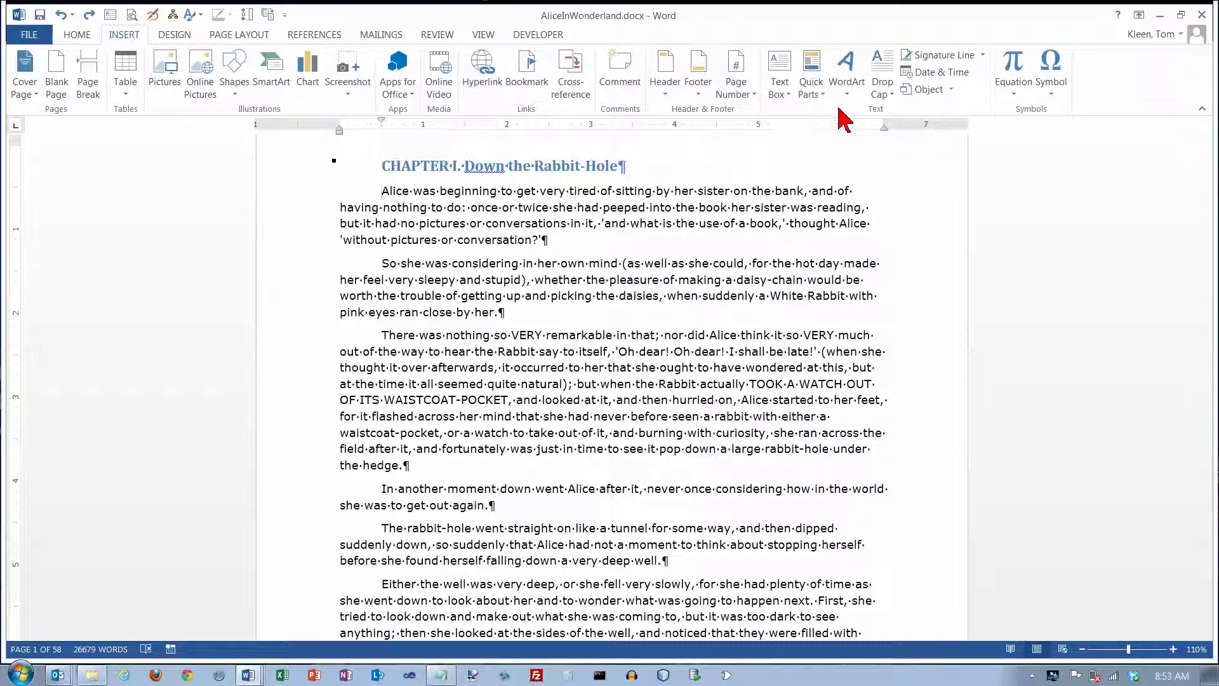
click(790, 99)
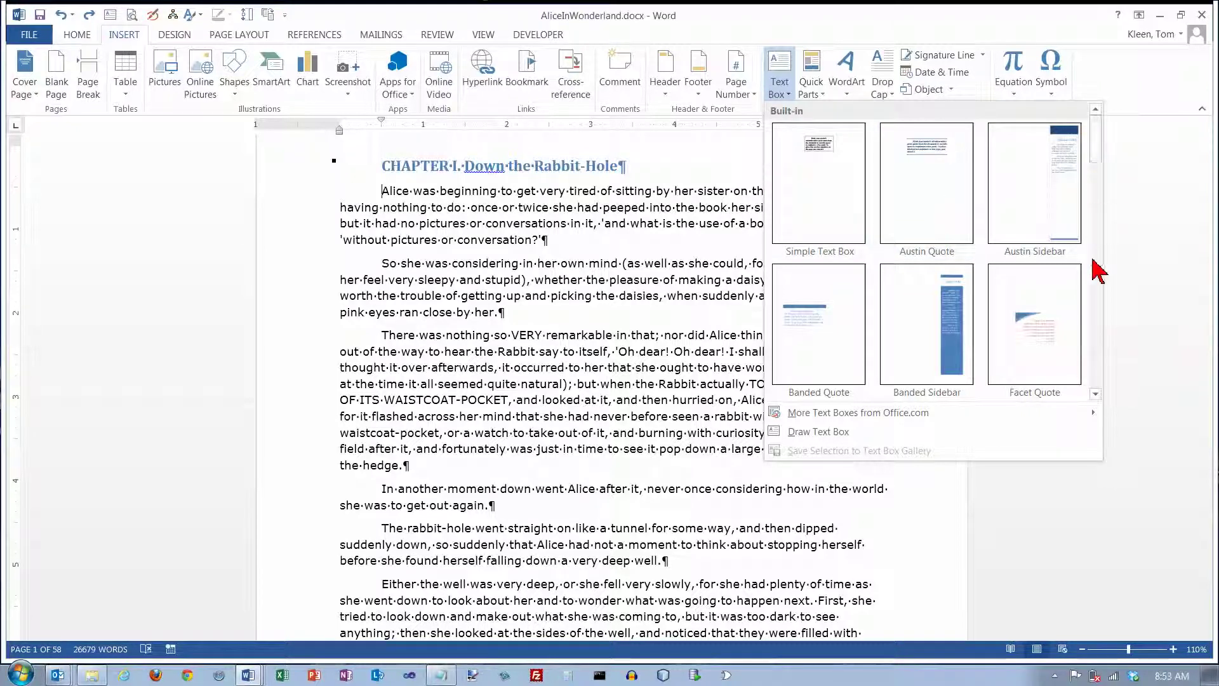
scroll(1106, 322, down, 3)
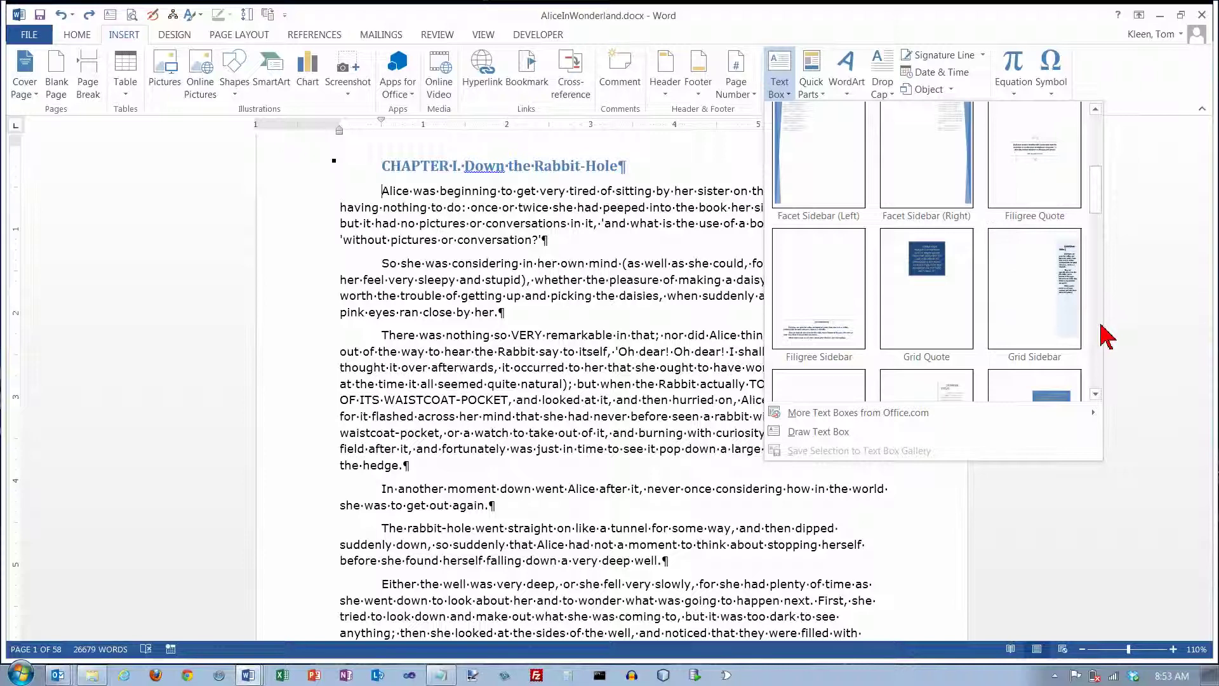
scroll(1105, 336, down, 3)
scroll(1105, 352, down, 5)
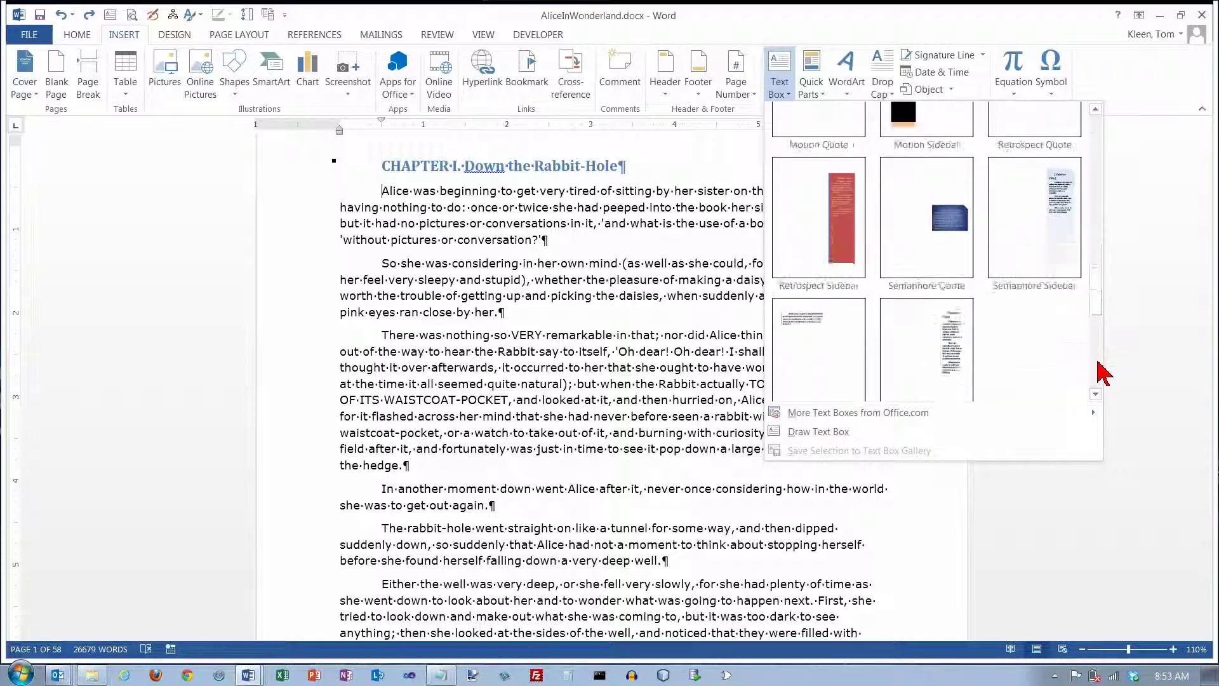
scroll(1102, 390, down, 5)
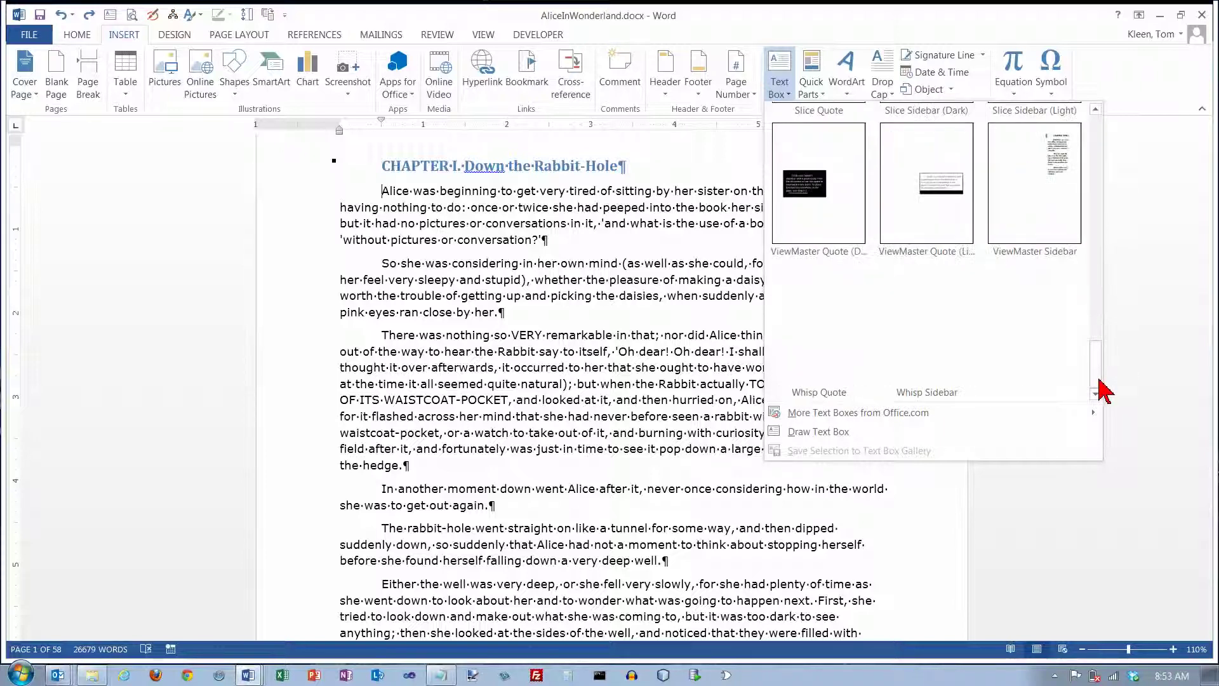
click(819, 431)
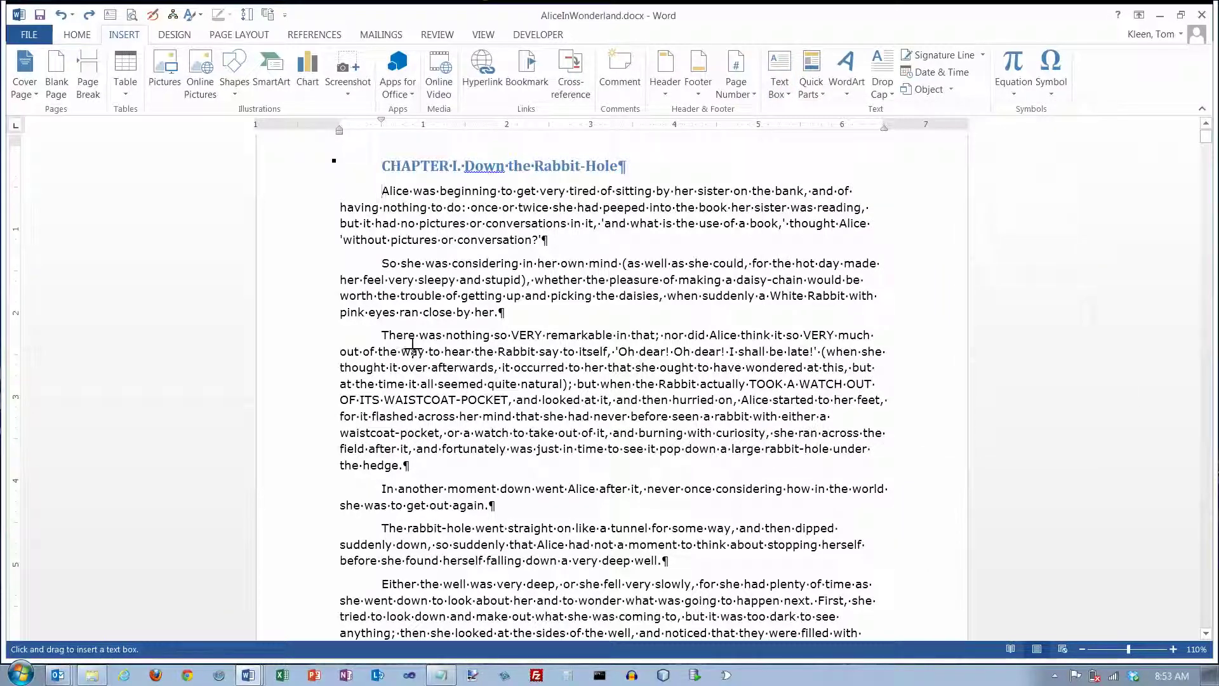
Step: Drag out a 1.61" by 2.77" text box over the third paragraph's opening
drag(381, 330, 615, 467)
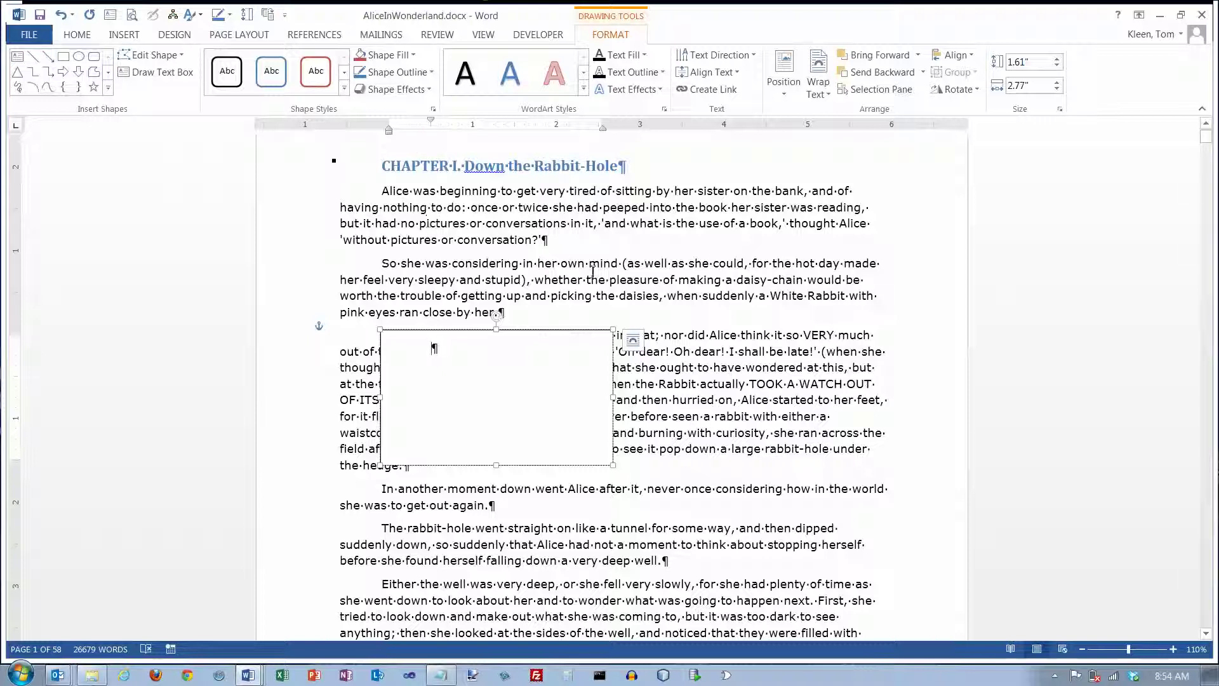
Step: Paste the opening clause ending 'on the bank' into the text box and shorten it to fit
mouse_move(382, 191)
mouse_down()
mouse_move(837, 199)
mouse_move(806, 198)
mouse_up()
key(ctrl+c)
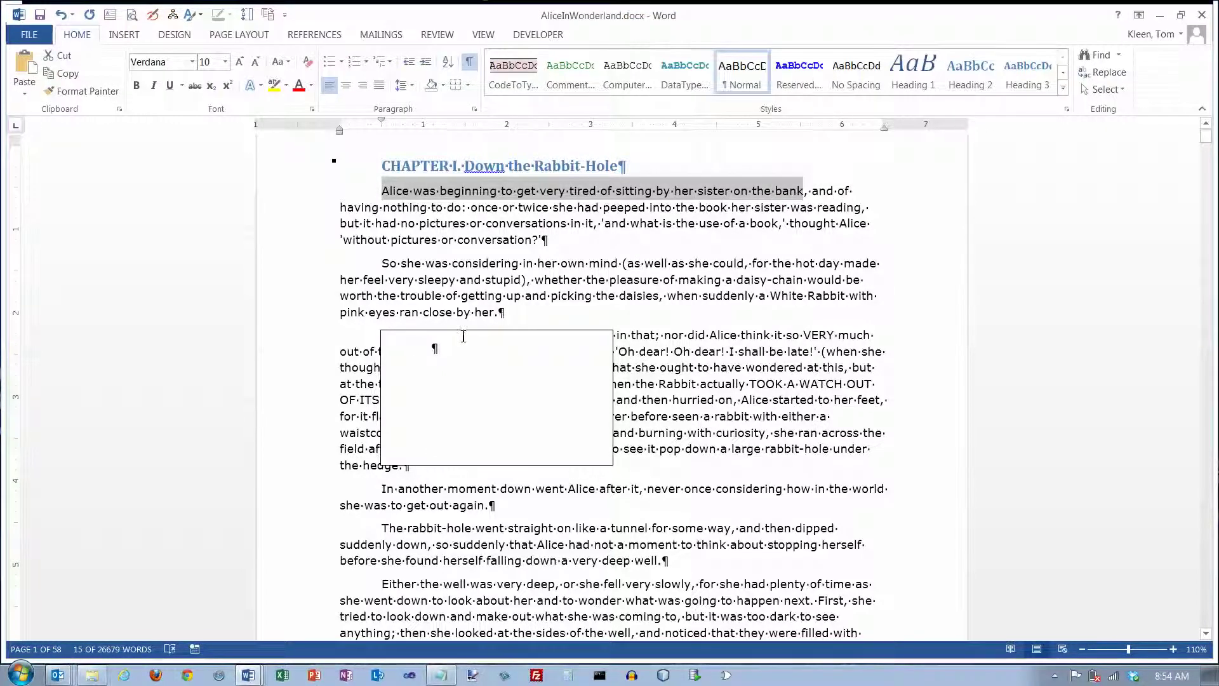
click(463, 337)
key(ctrl+v)
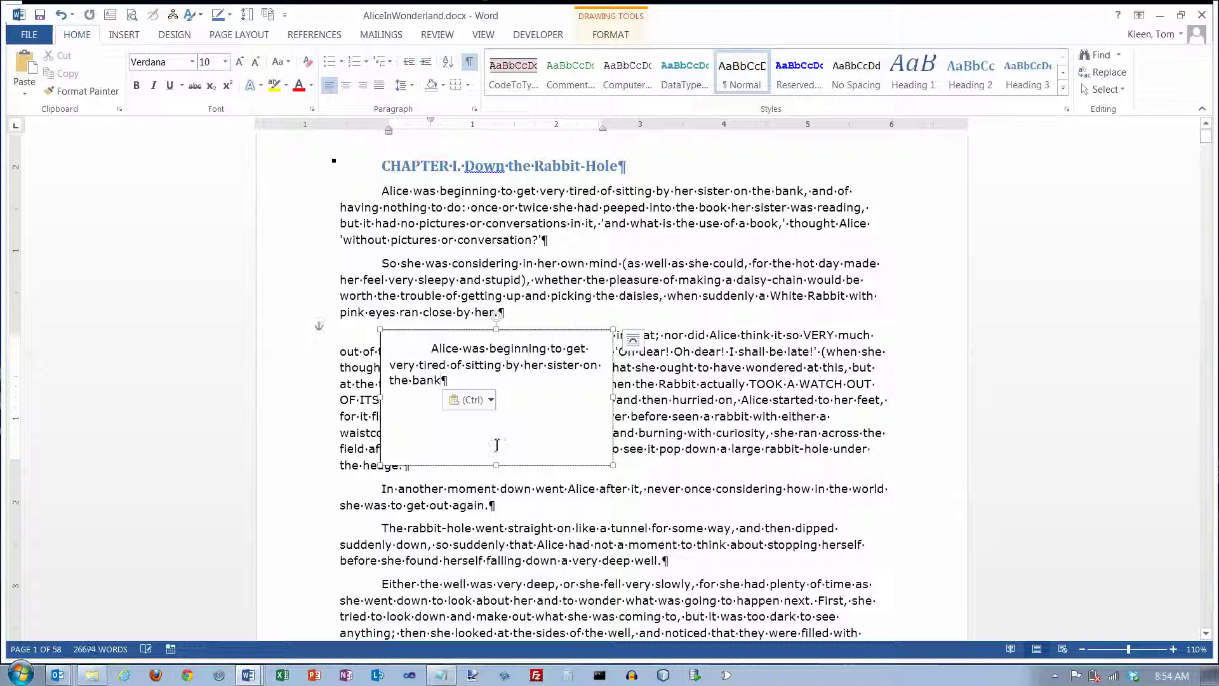
drag(496, 465, 499, 398)
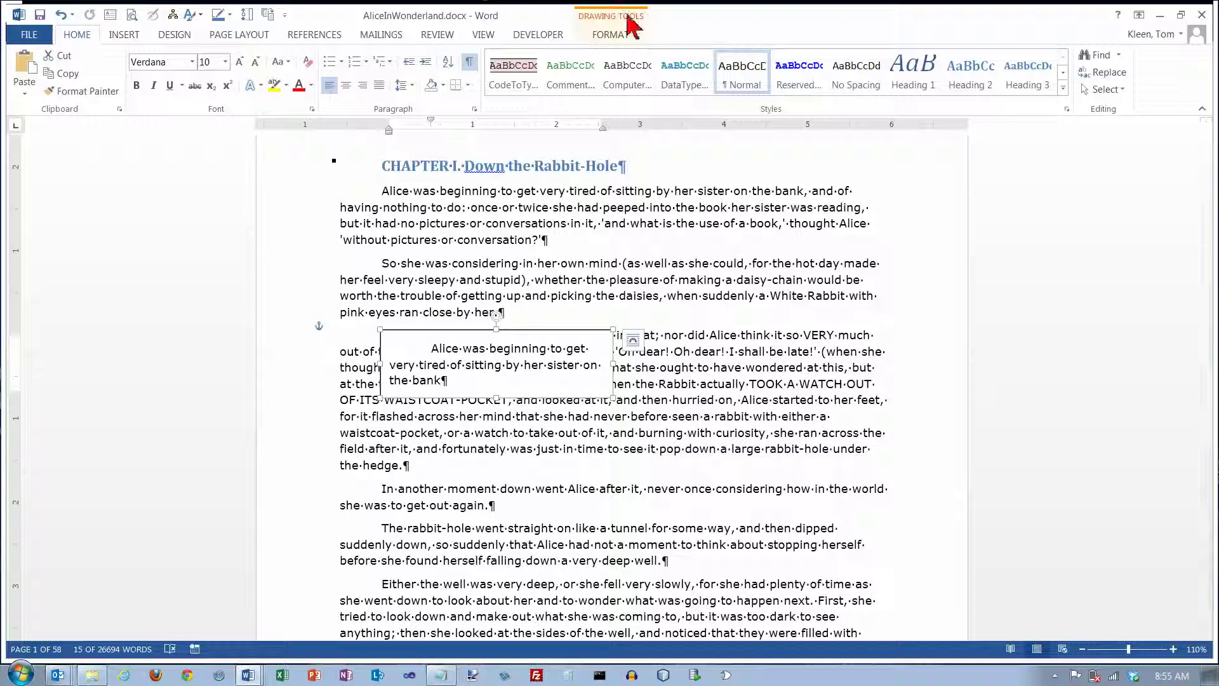
Step: Nudge the text box slightly right and set its text wrapping to Tight
click(610, 36)
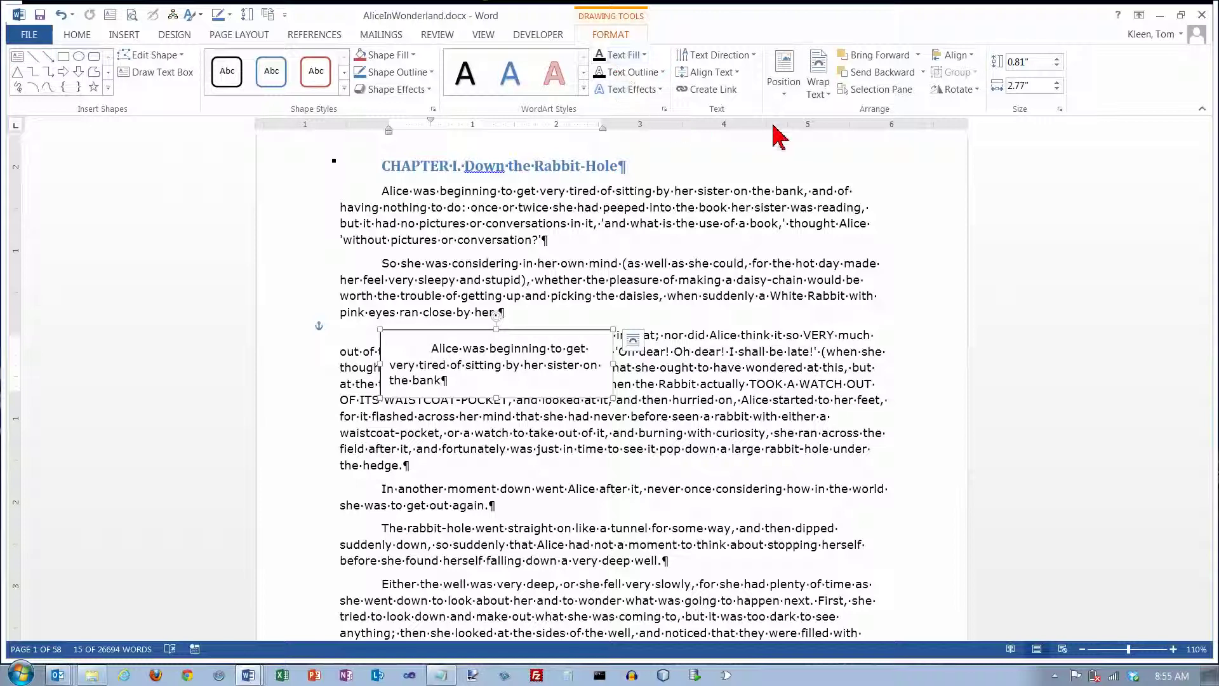
click(820, 87)
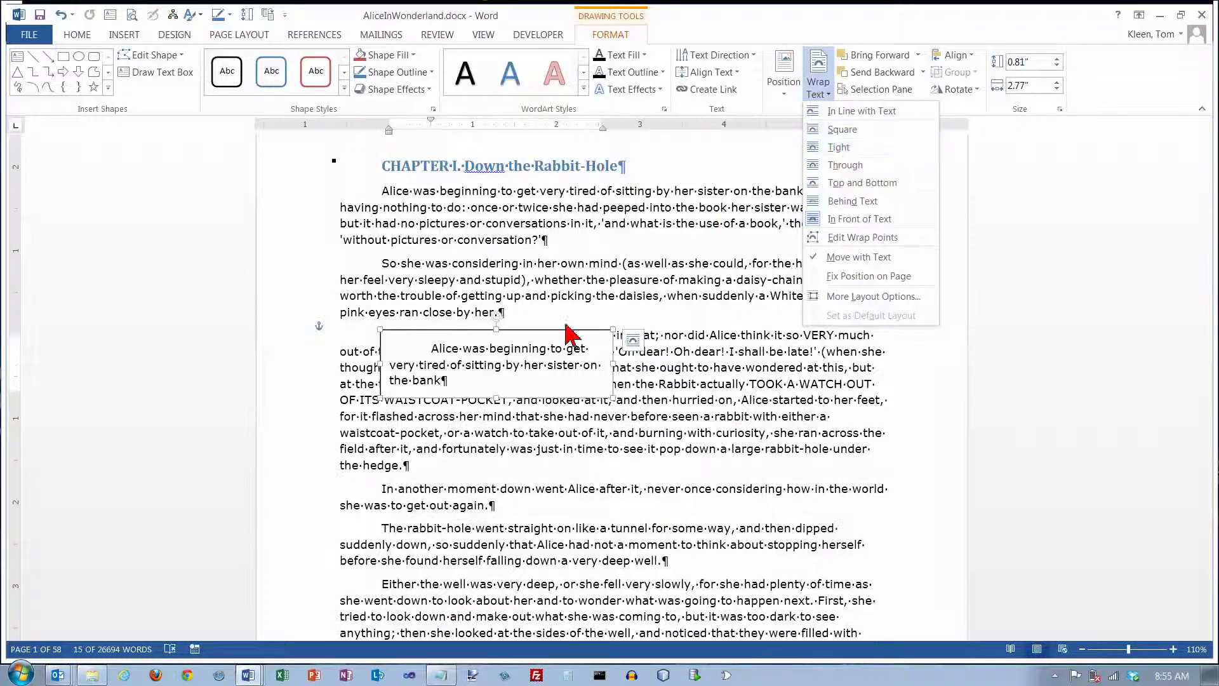
click(548, 340)
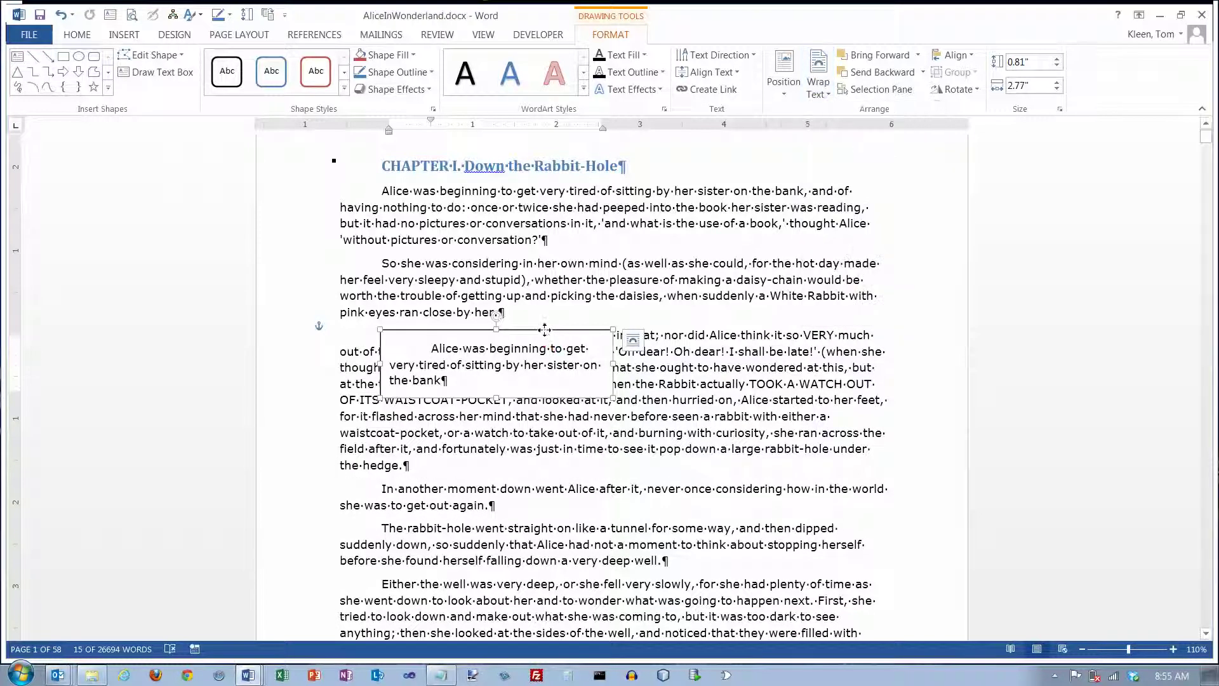
drag(575, 329, 632, 328)
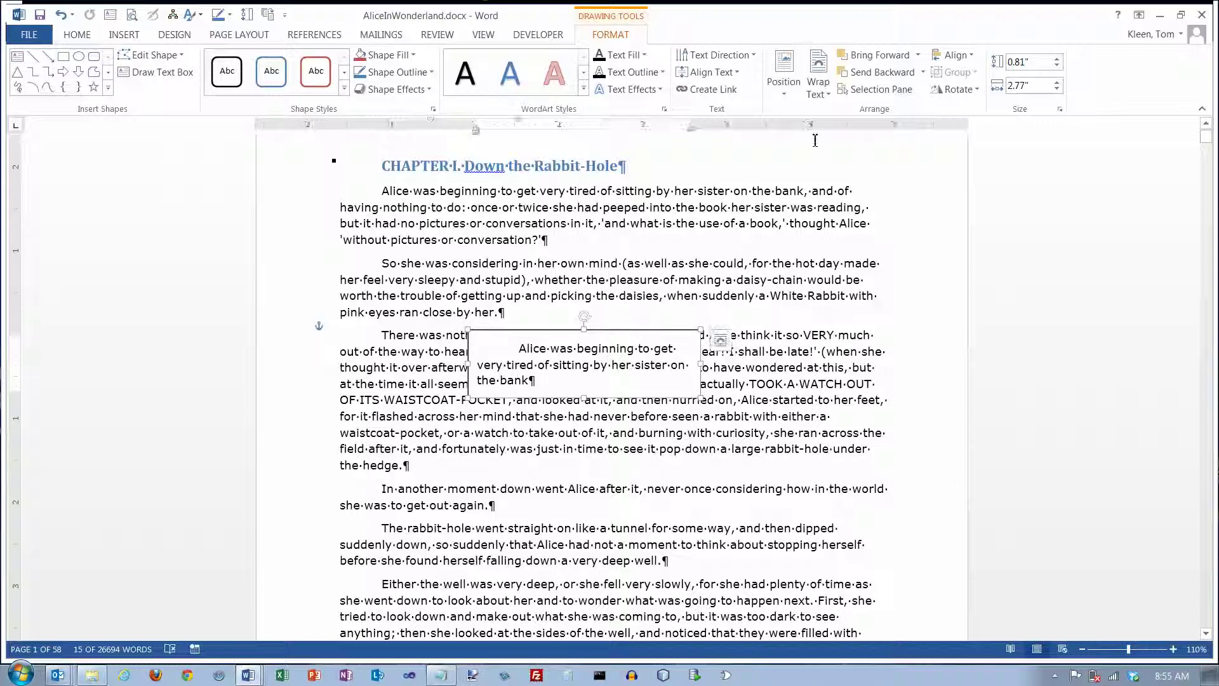
click(829, 94)
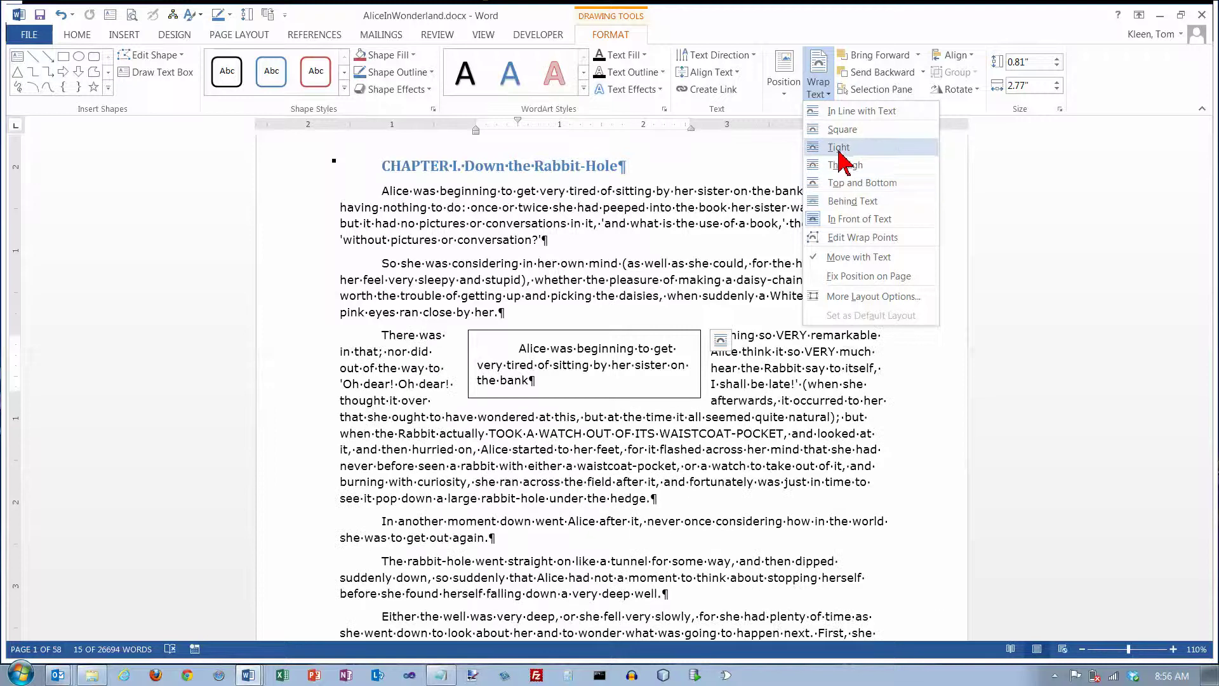
click(845, 165)
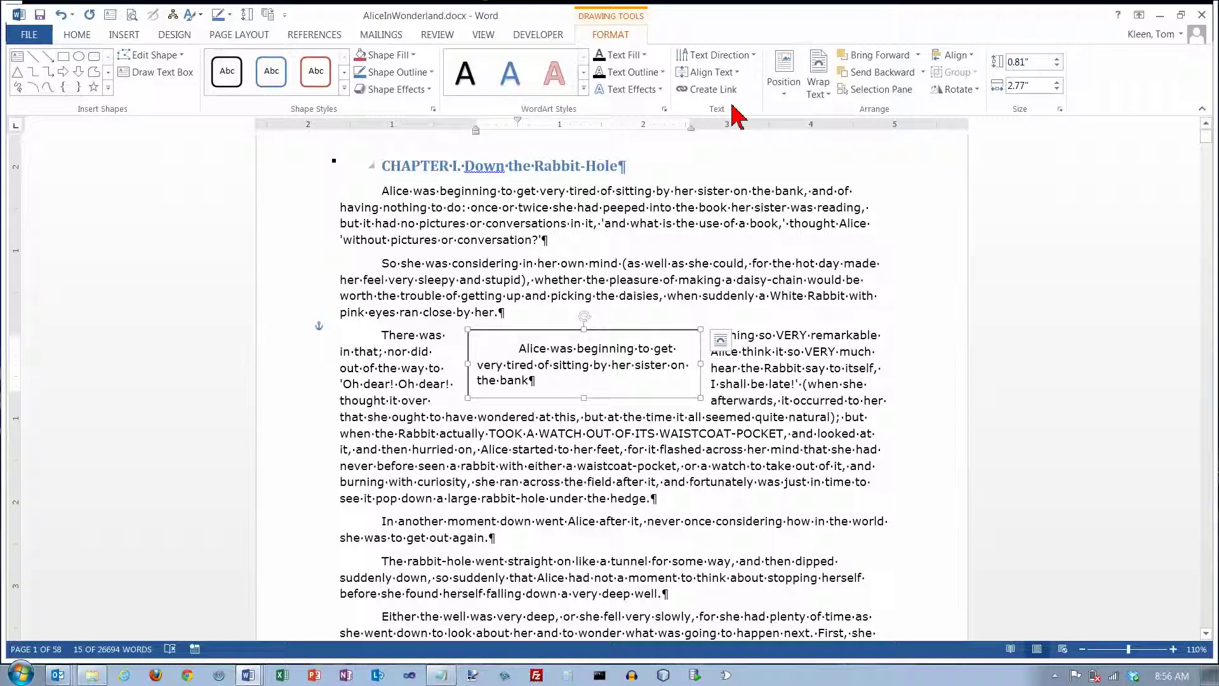
click(754, 57)
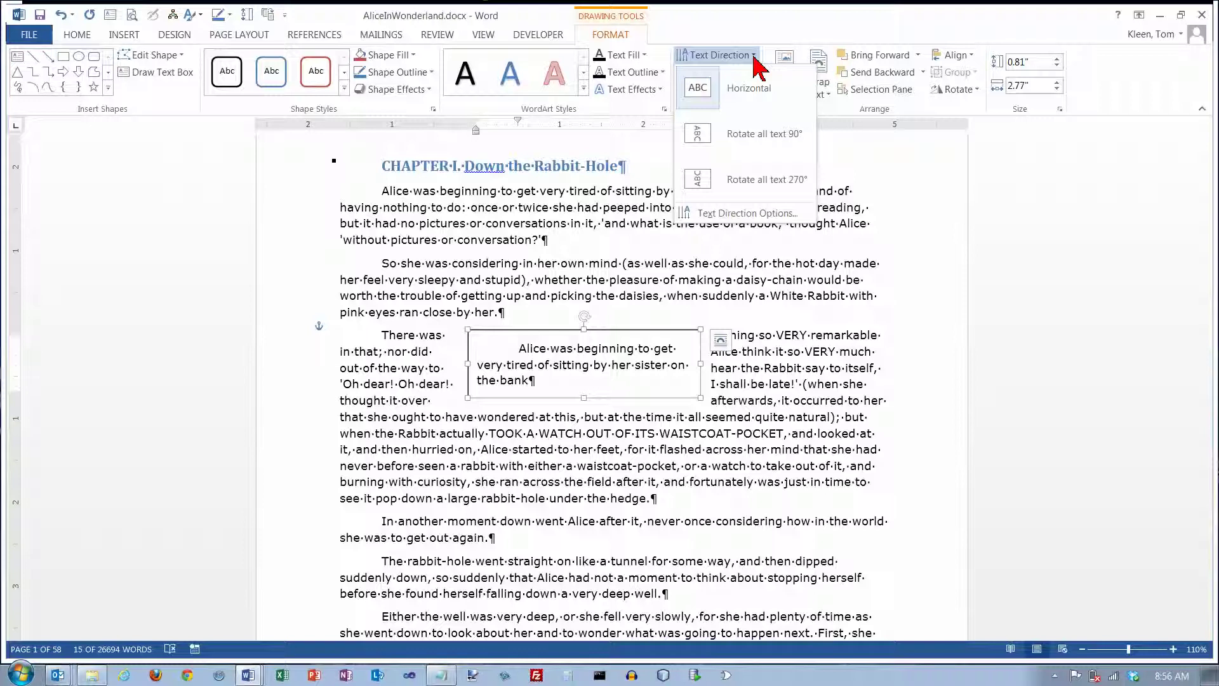
click(756, 142)
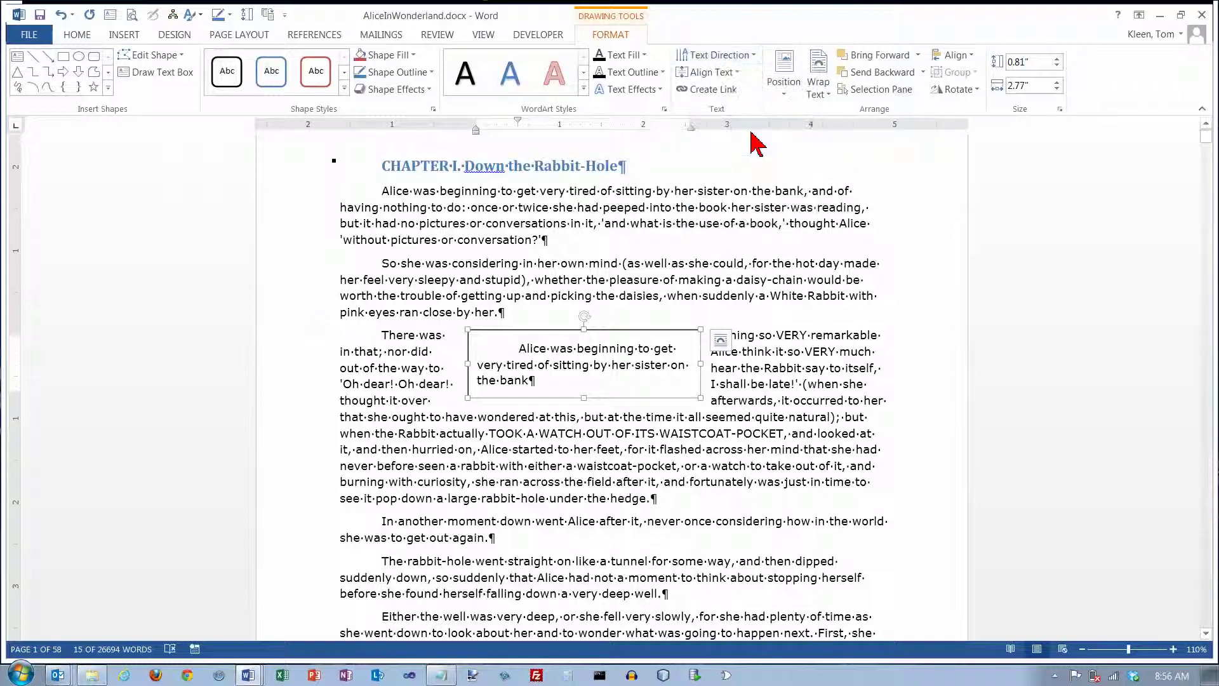
click(754, 56)
click(752, 181)
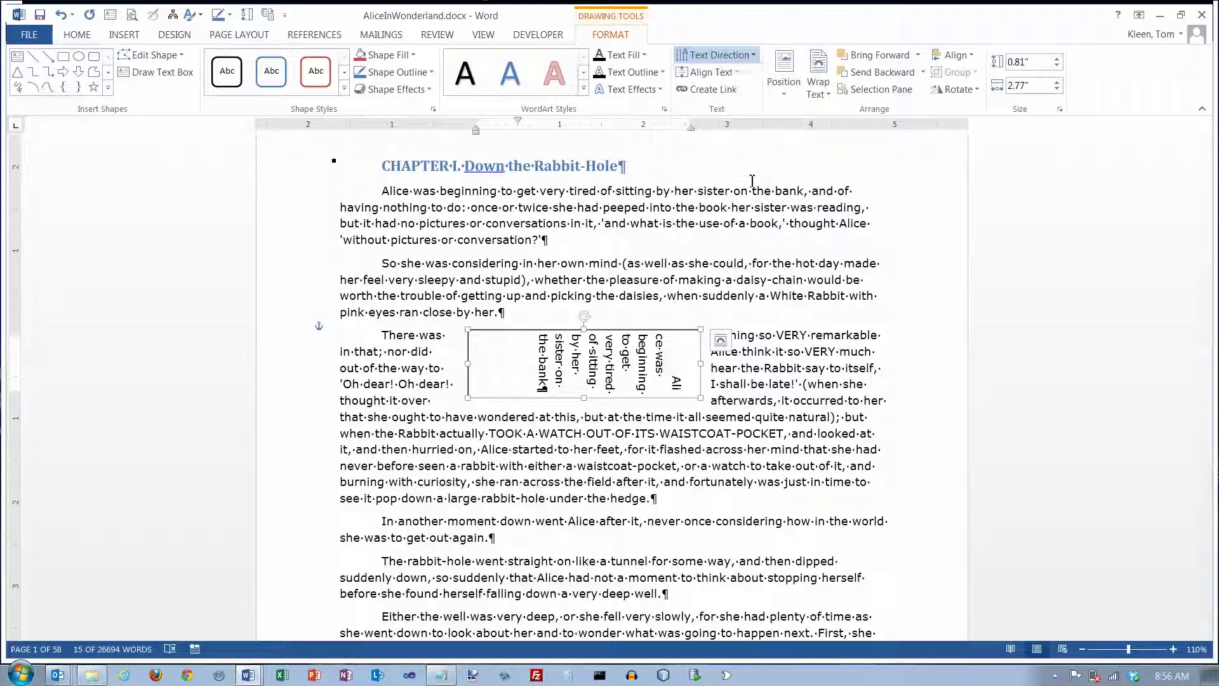
click(754, 56)
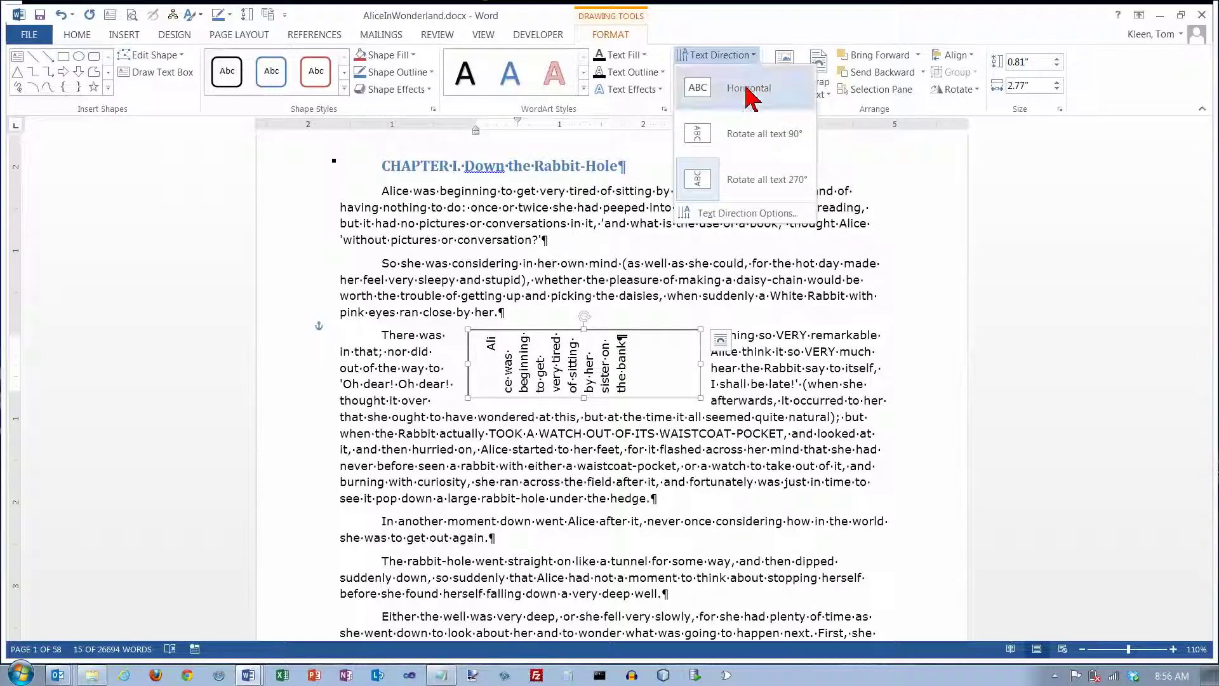
click(748, 89)
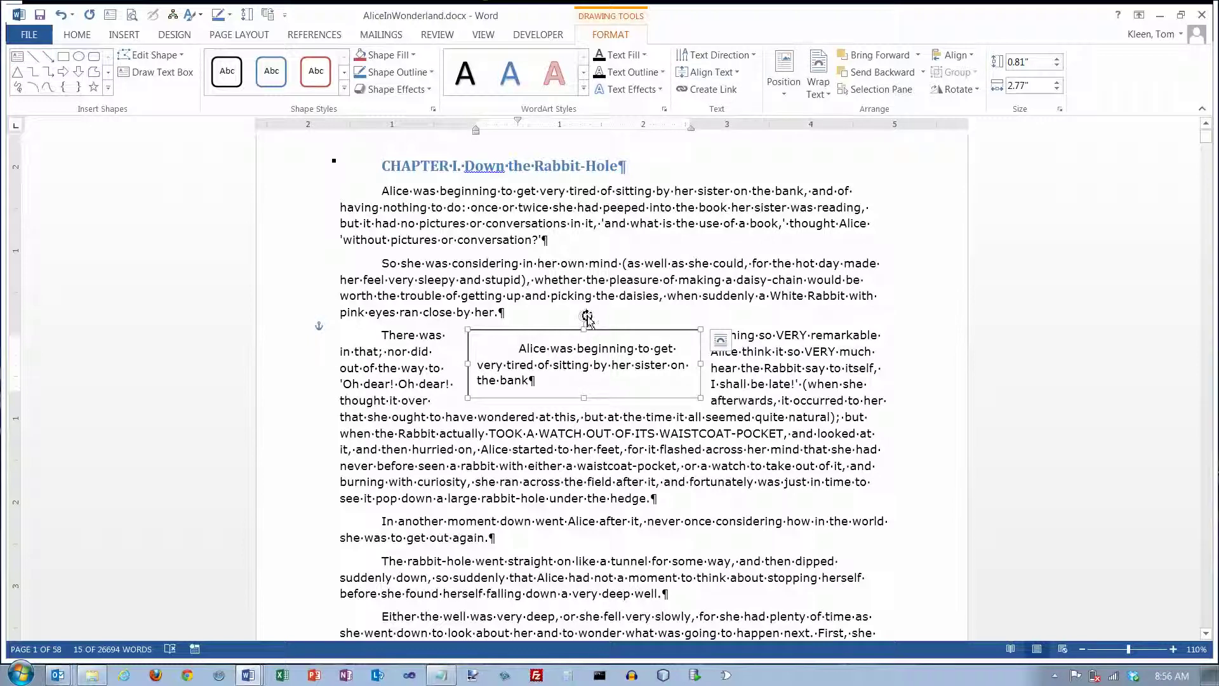
mouse_move(581, 312)
mouse_down()
mouse_move(563, 327)
mouse_move(594, 315)
mouse_move(612, 357)
mouse_move(597, 333)
mouse_move(575, 333)
mouse_move(543, 360)
mouse_move(528, 340)
mouse_move(549, 299)
mouse_move(584, 314)
mouse_up()
Step: Move the text box and its anchor lower into the 'There was nothing so VERY remarkable' paragraph
mouse_move(319, 326)
mouse_down()
mouse_move(322, 347)
mouse_move(323, 335)
mouse_up()
drag(532, 331, 541, 262)
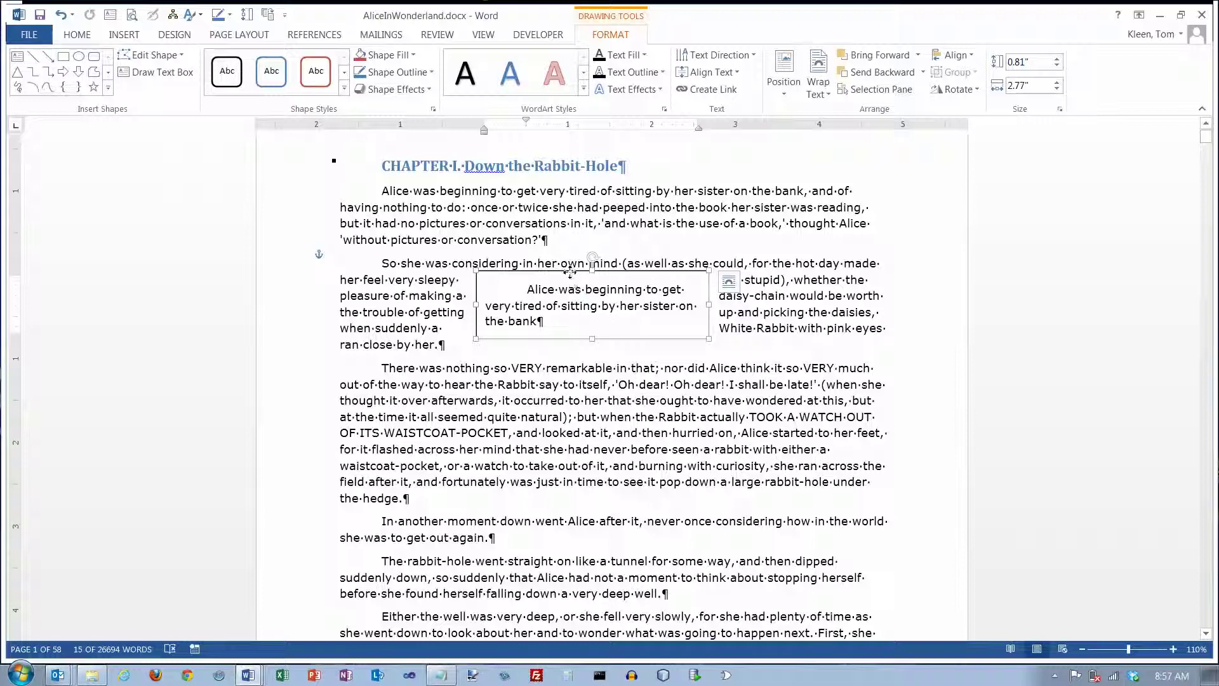
drag(570, 272, 571, 365)
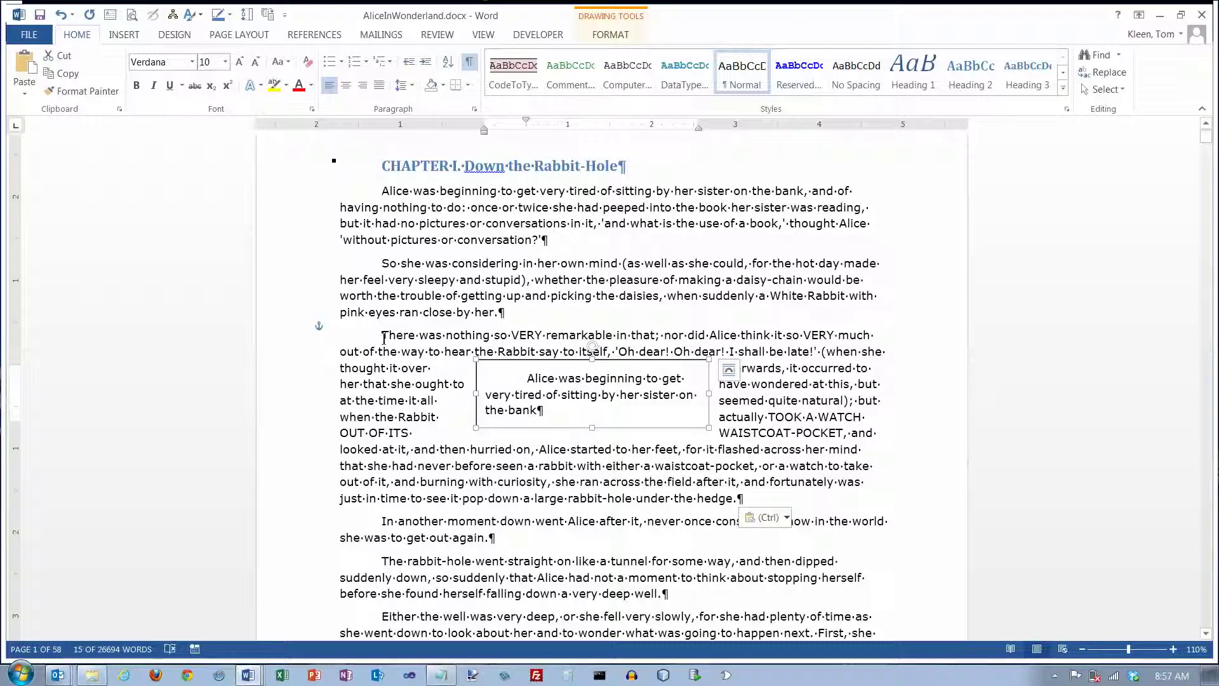
mouse_move(384, 337)
mouse_down()
mouse_move(439, 413)
mouse_move(753, 499)
mouse_up()
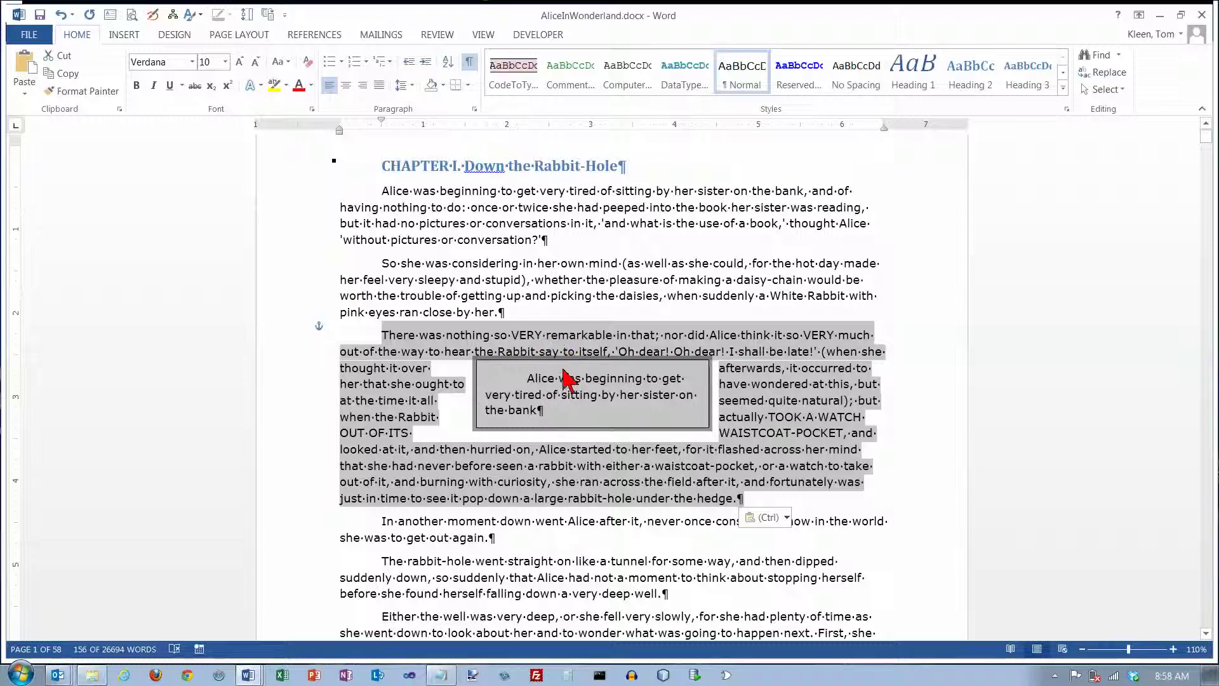
click(595, 370)
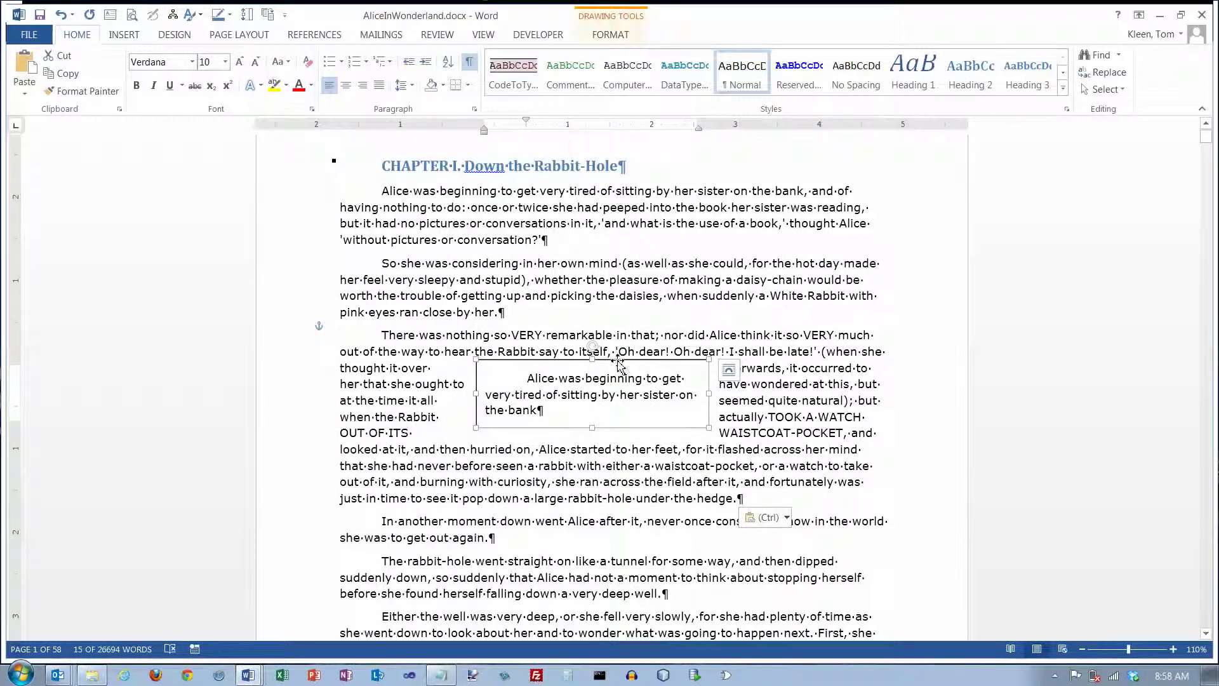
Step: Apply the light-blue gradient shape style to the pull-quote text box
click(609, 36)
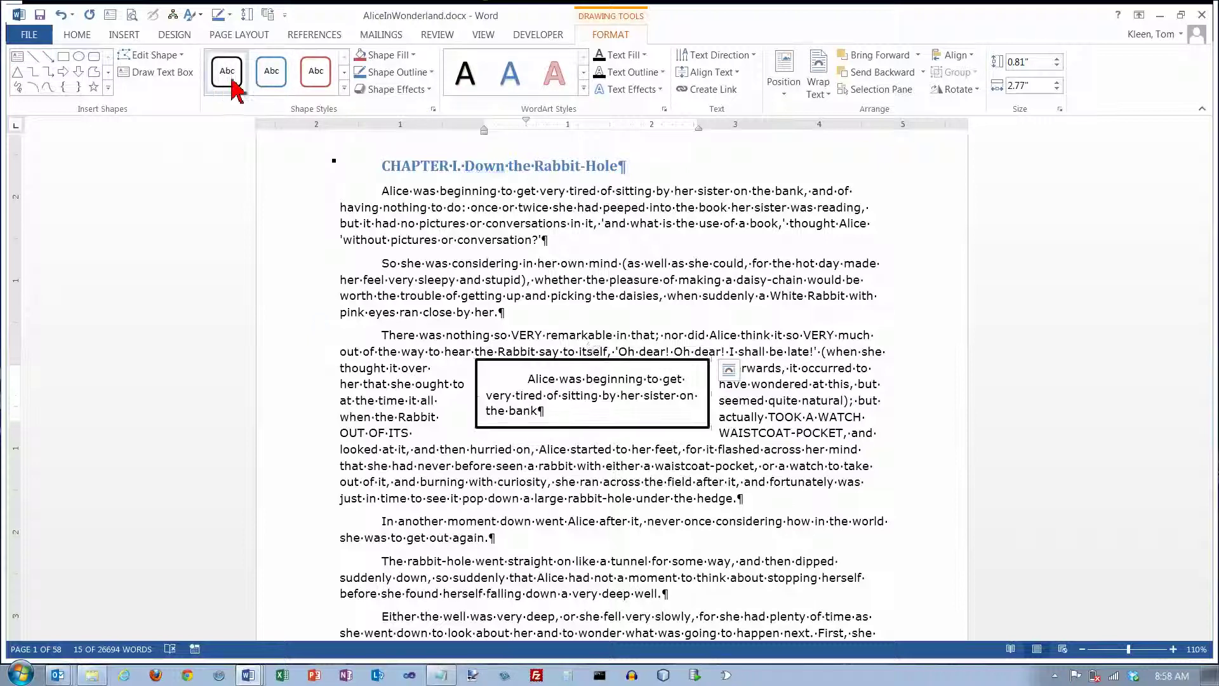
click(344, 89)
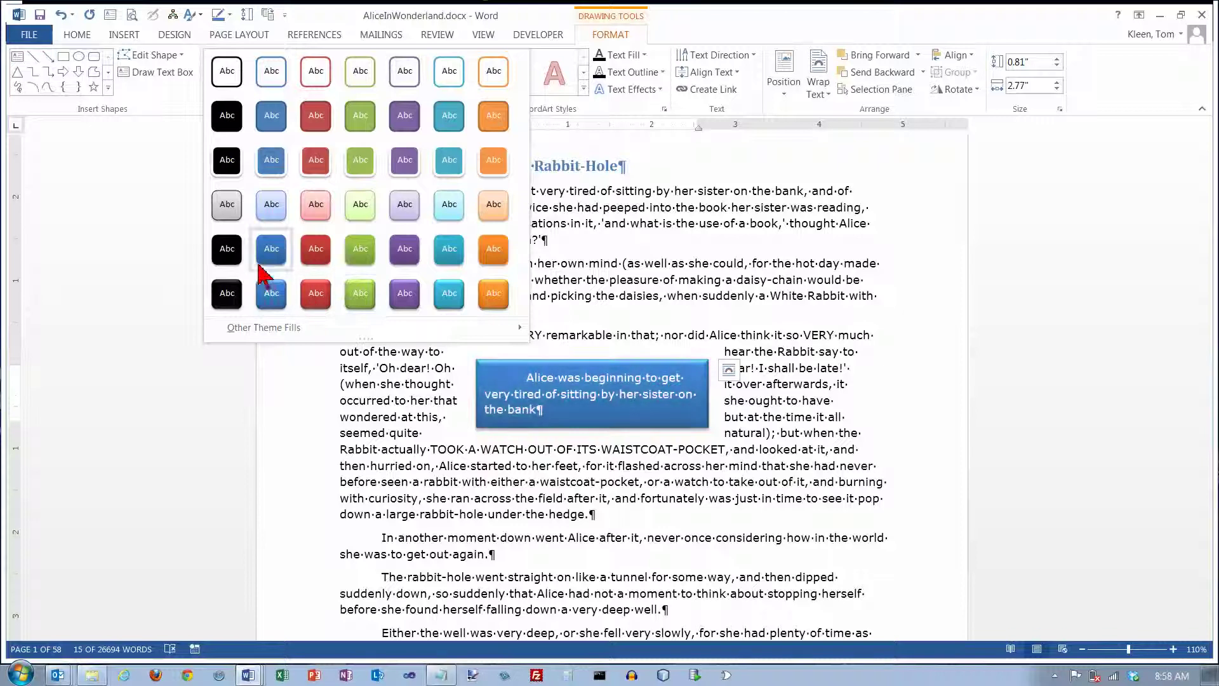
click(280, 202)
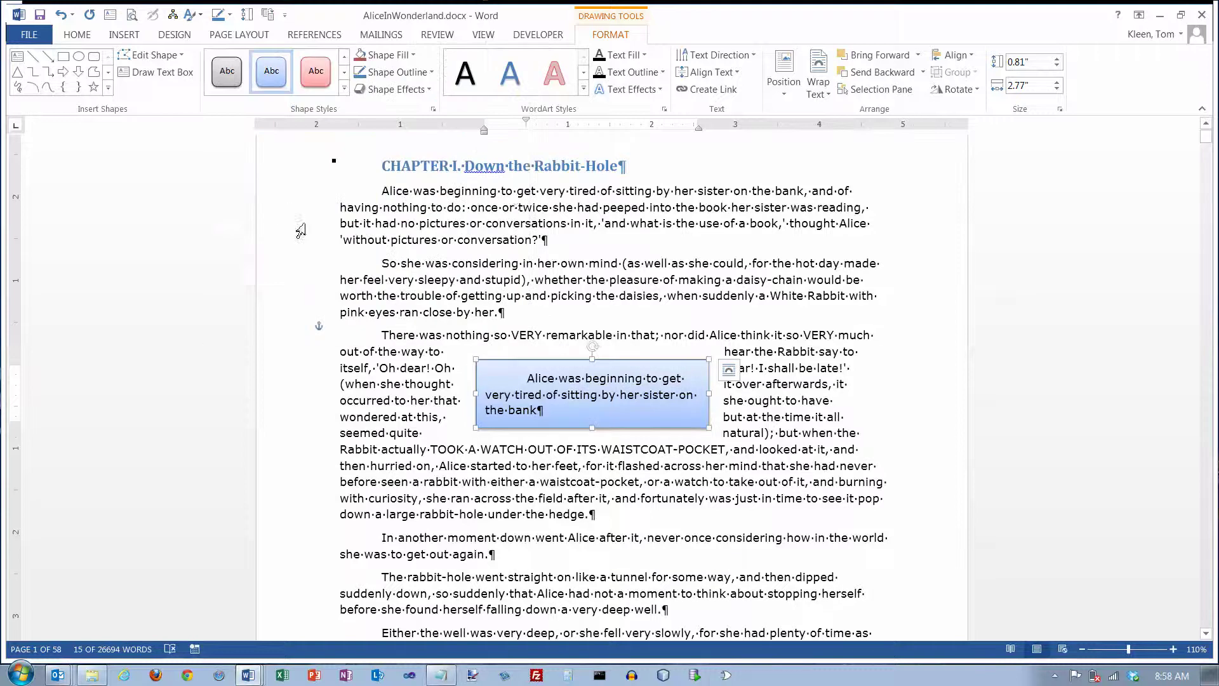
Step: Look through the Shape Fill and Shape Outline colours, leaving both unchanged
click(413, 55)
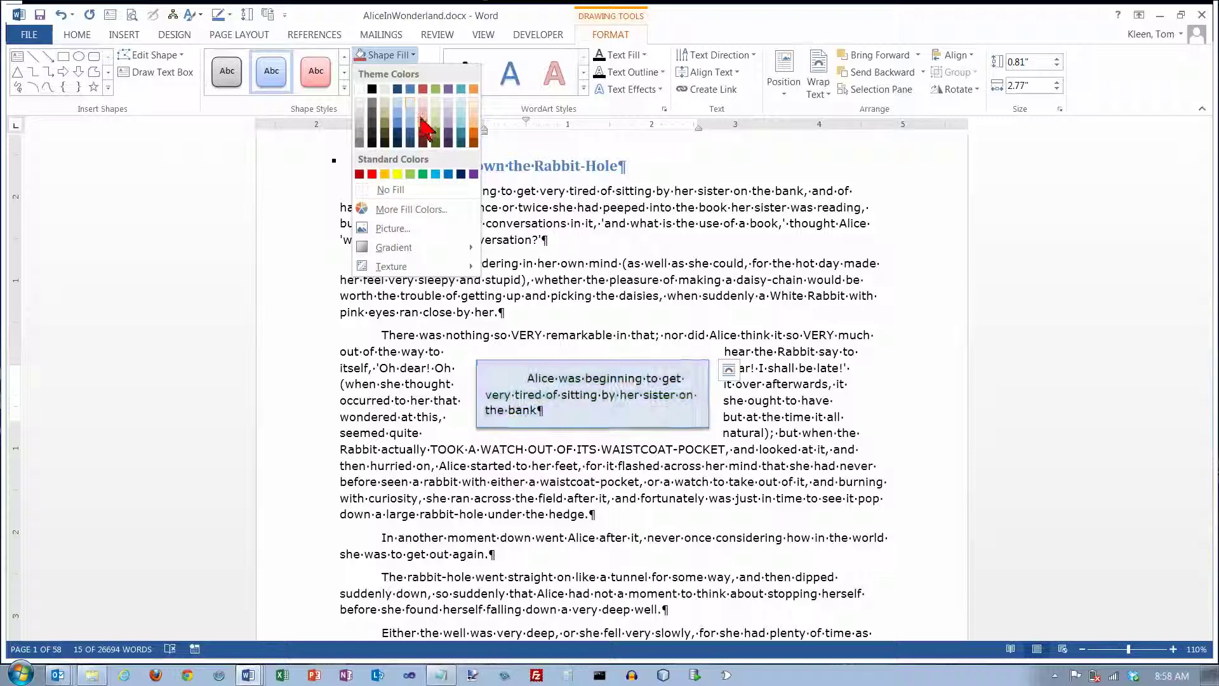
click(412, 55)
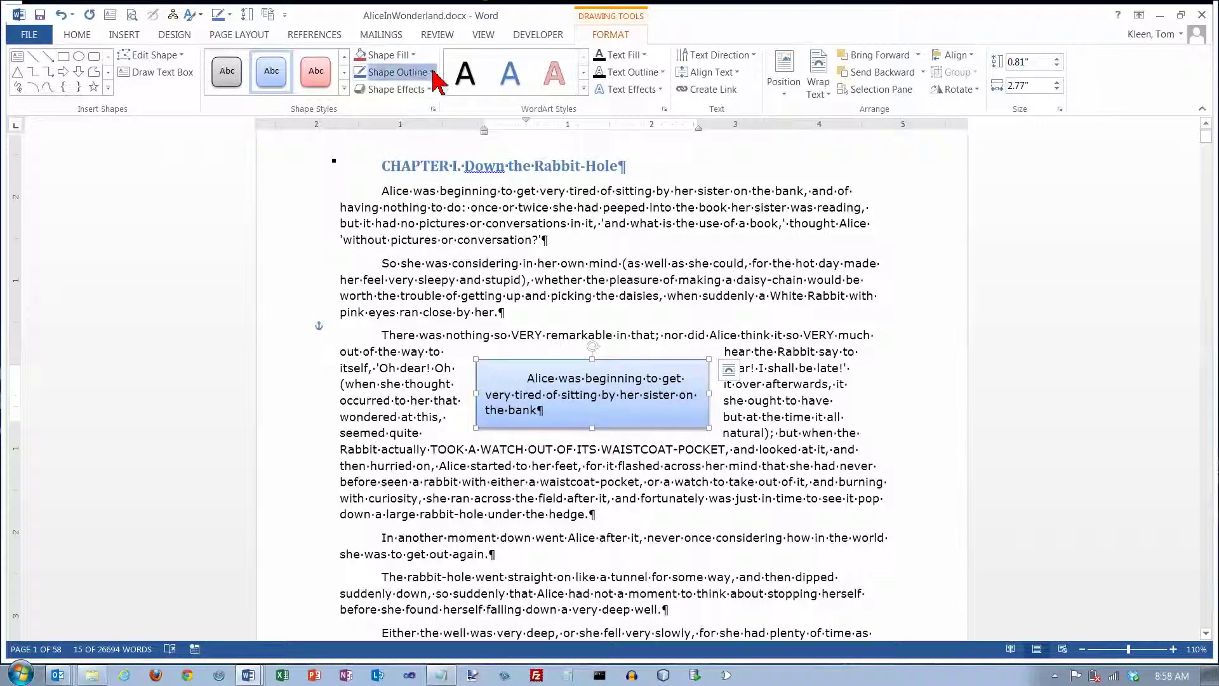
click(433, 73)
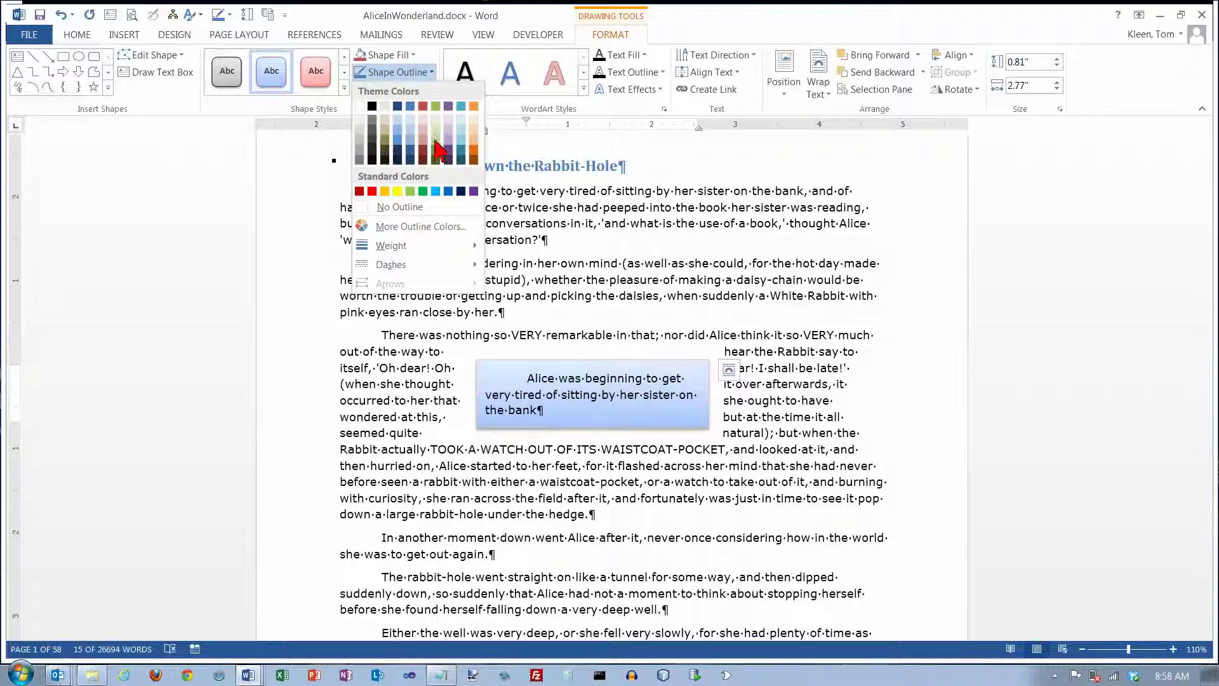
click(433, 73)
click(431, 90)
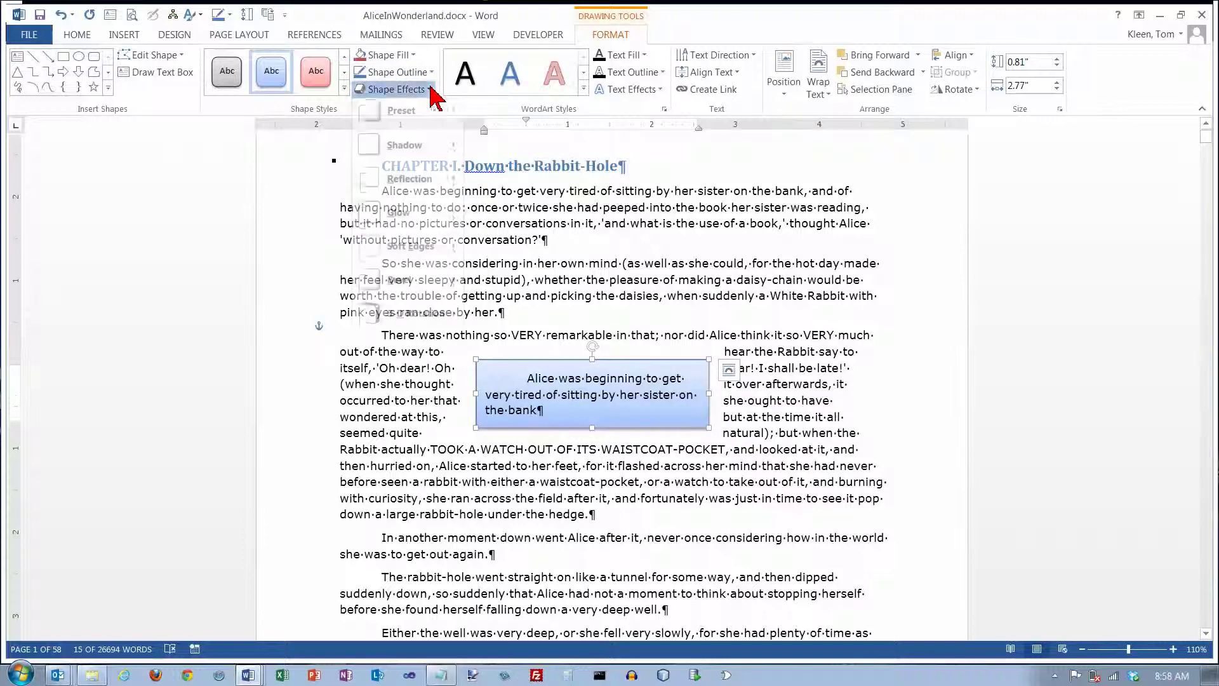
mouse_move(420, 116)
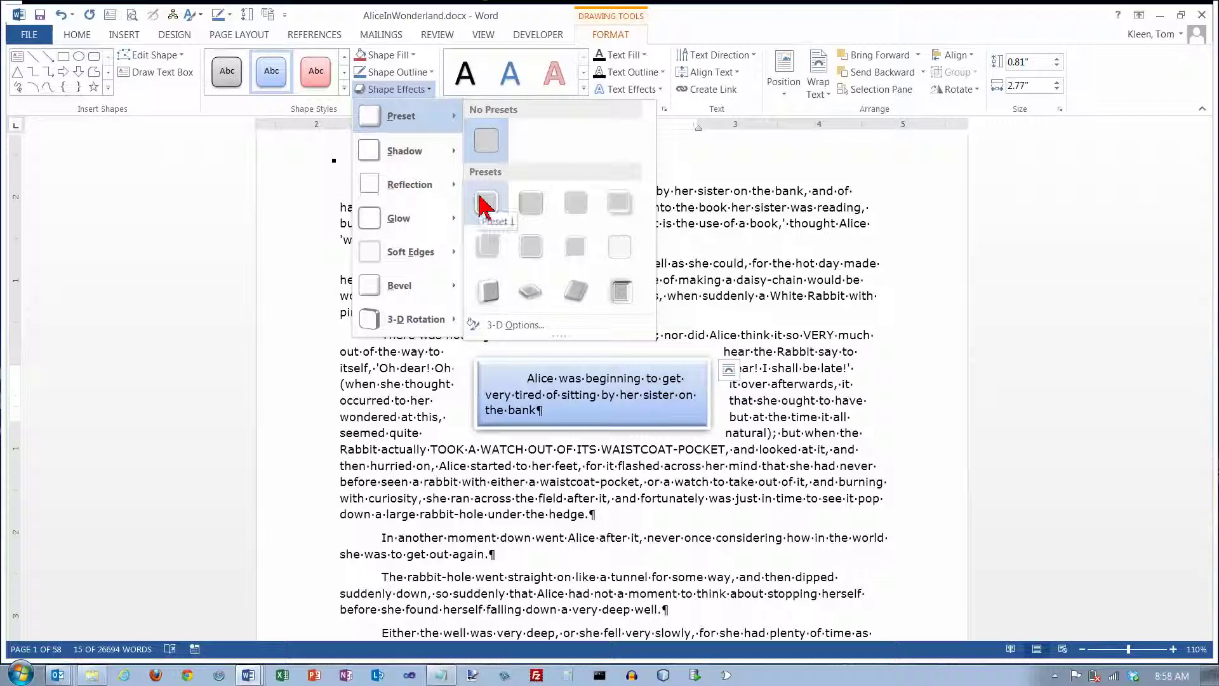
mouse_move(441, 160)
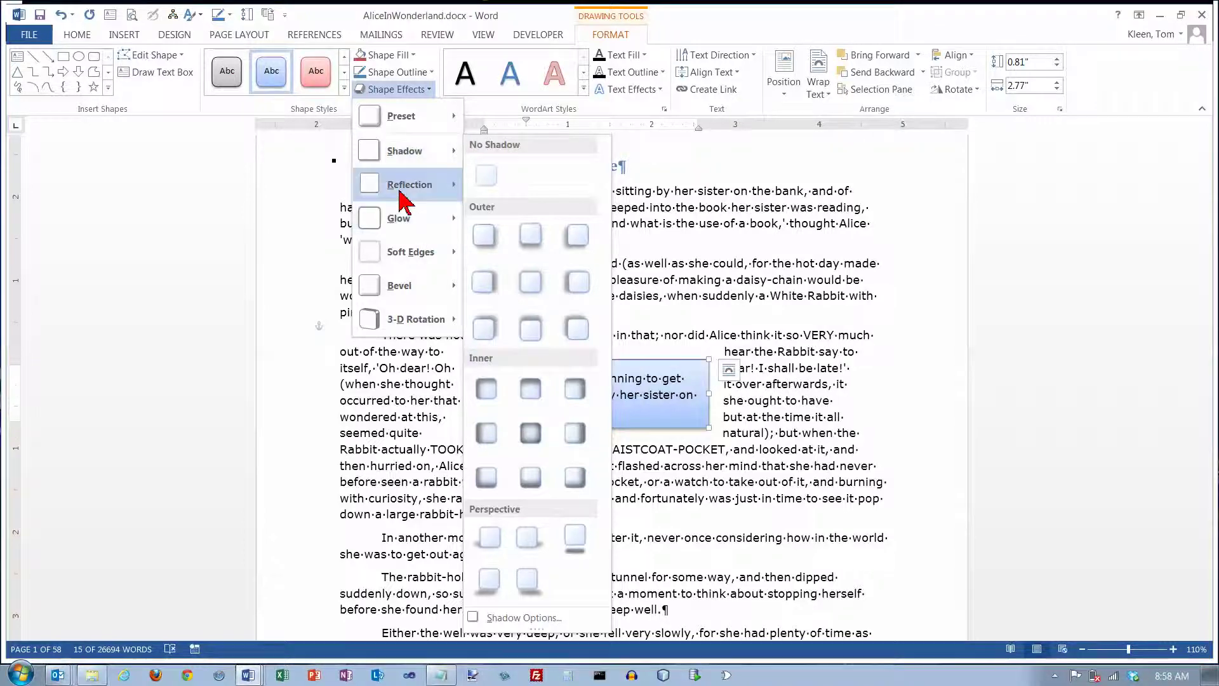
mouse_move(426, 193)
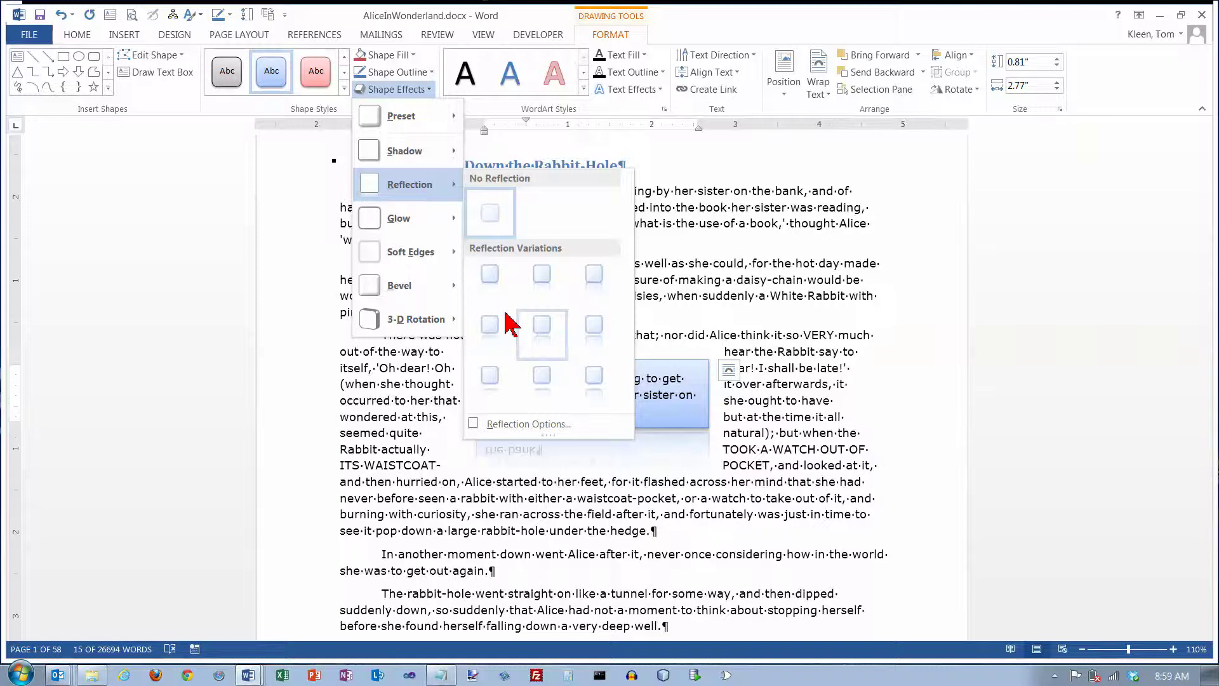
mouse_move(417, 234)
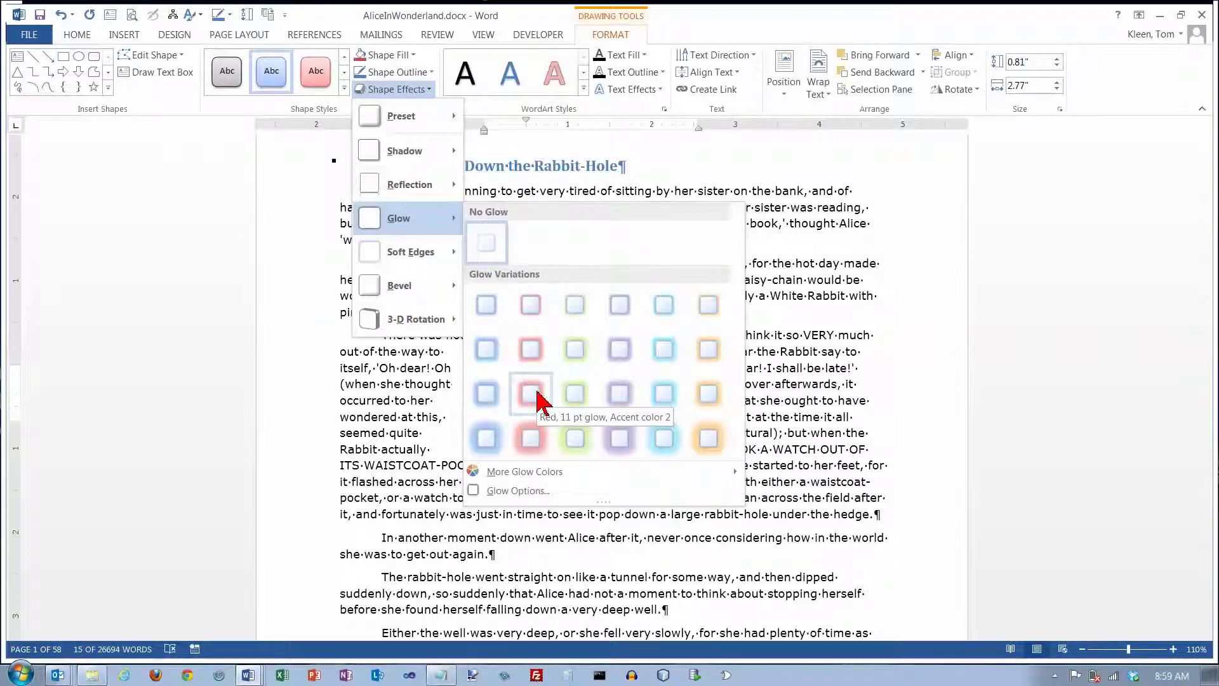
mouse_move(427, 255)
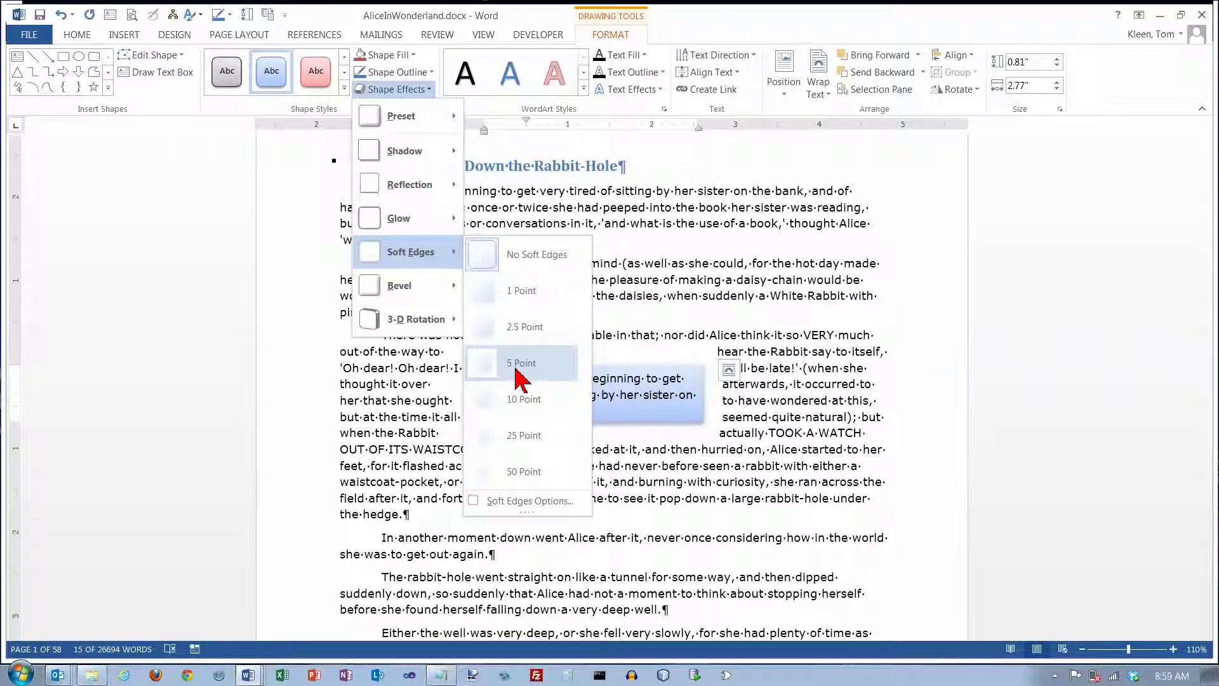
mouse_move(408, 294)
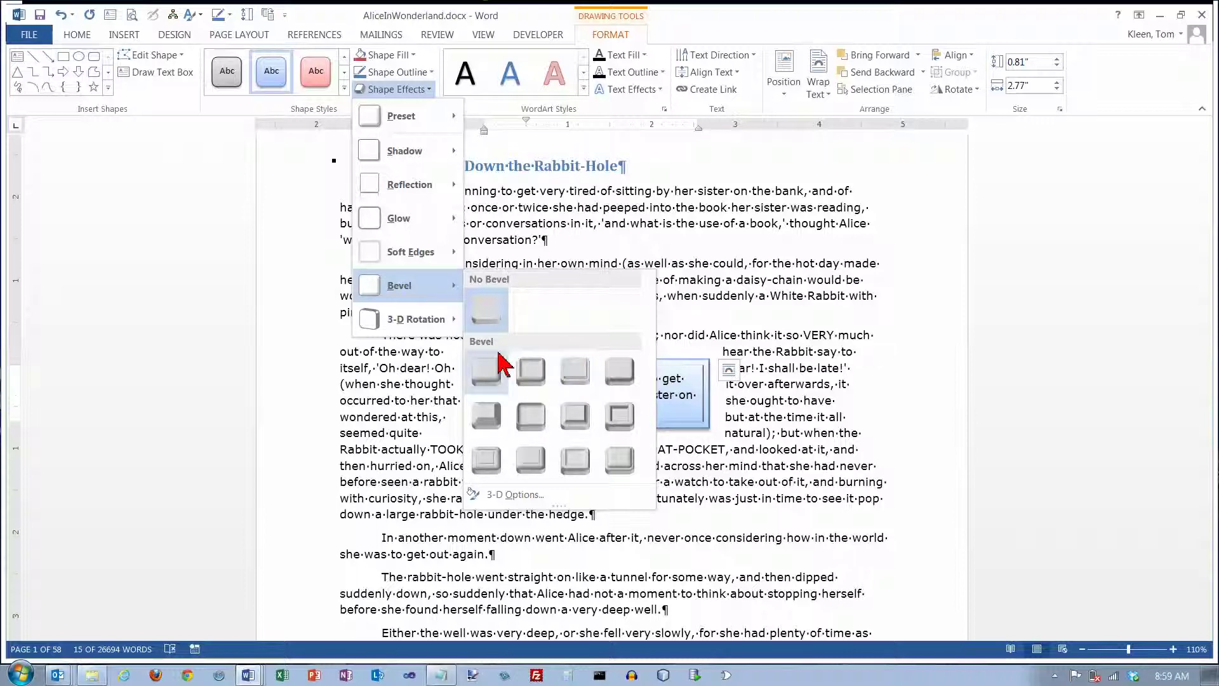
mouse_move(438, 325)
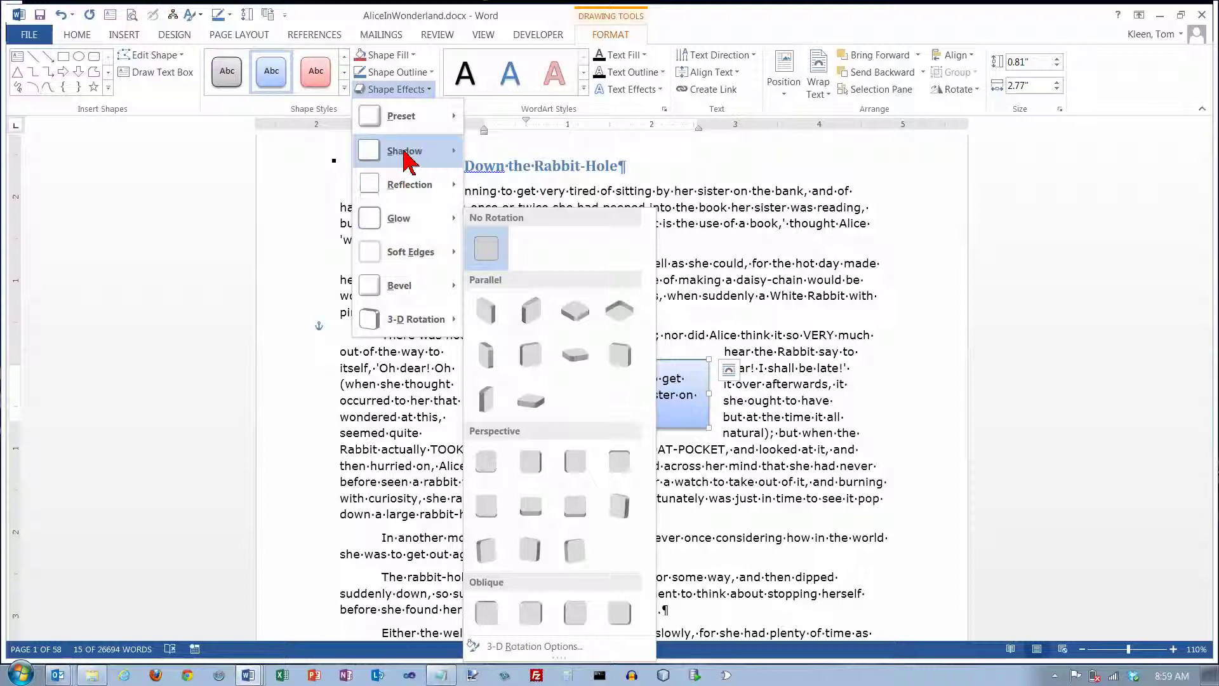
click(400, 90)
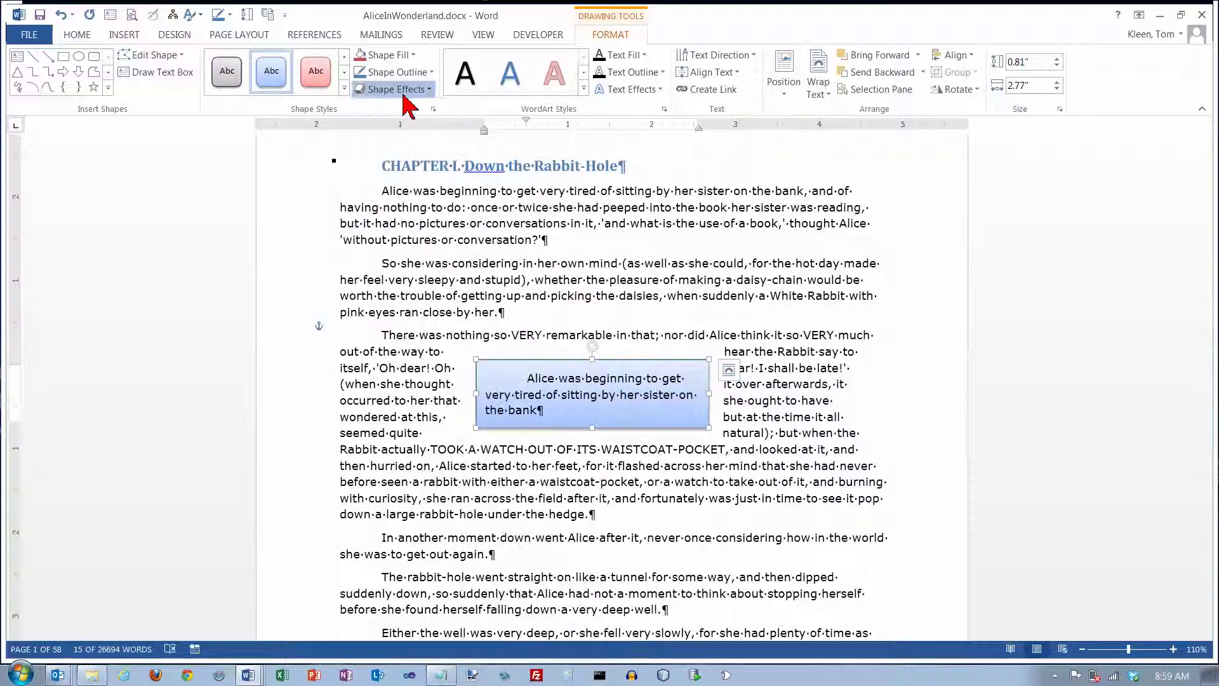
click(688, 92)
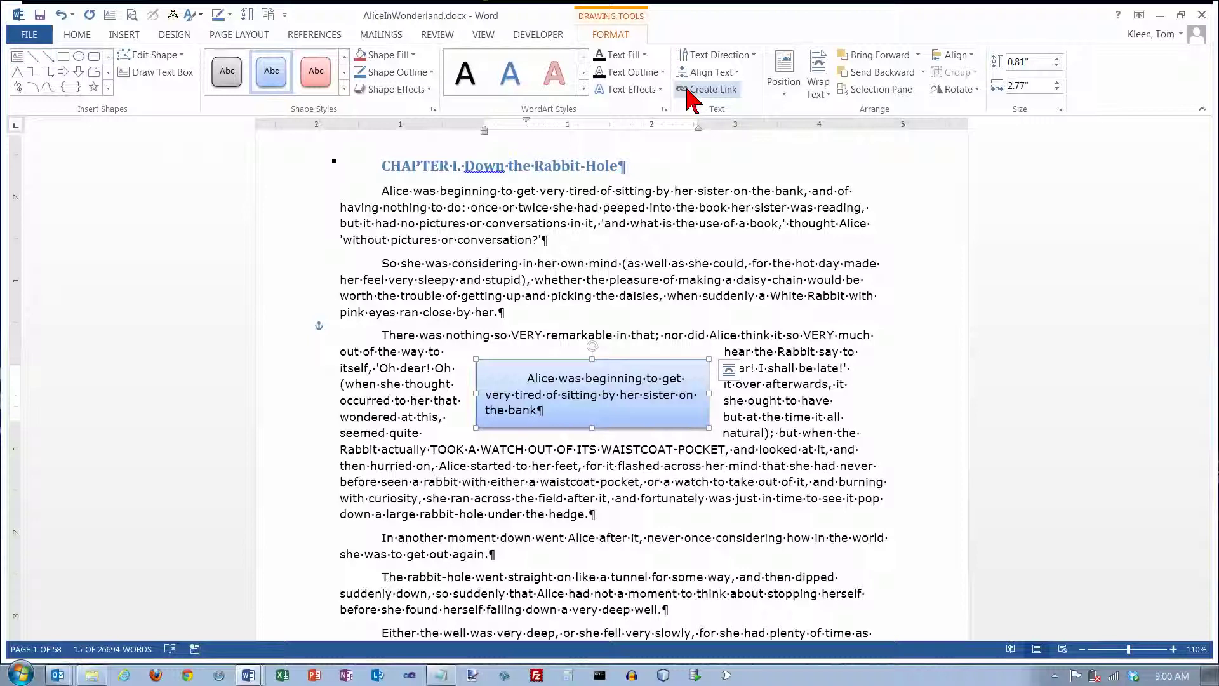